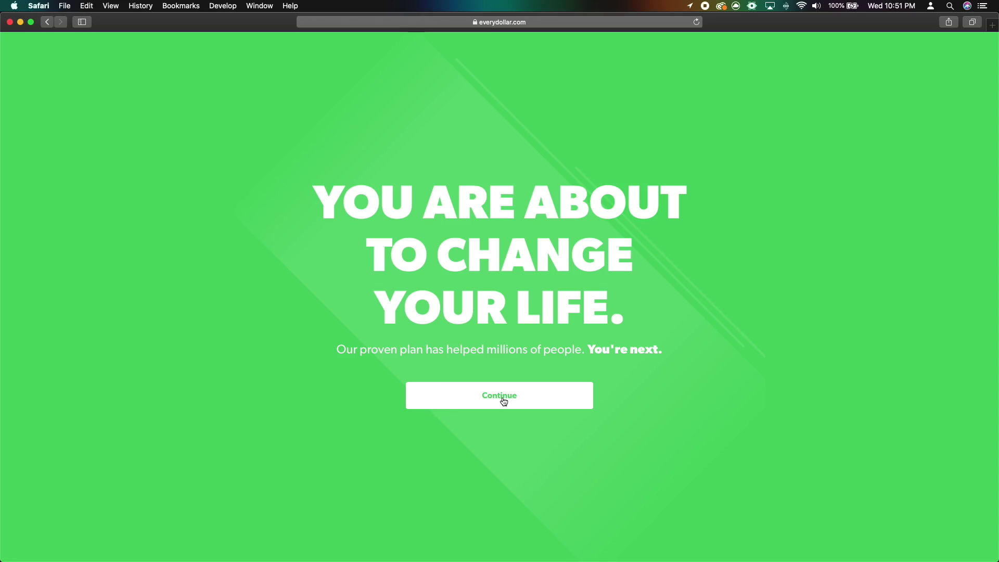
Continue past the green intro page to the Welcome to EveryDollar screen
click(504, 401)
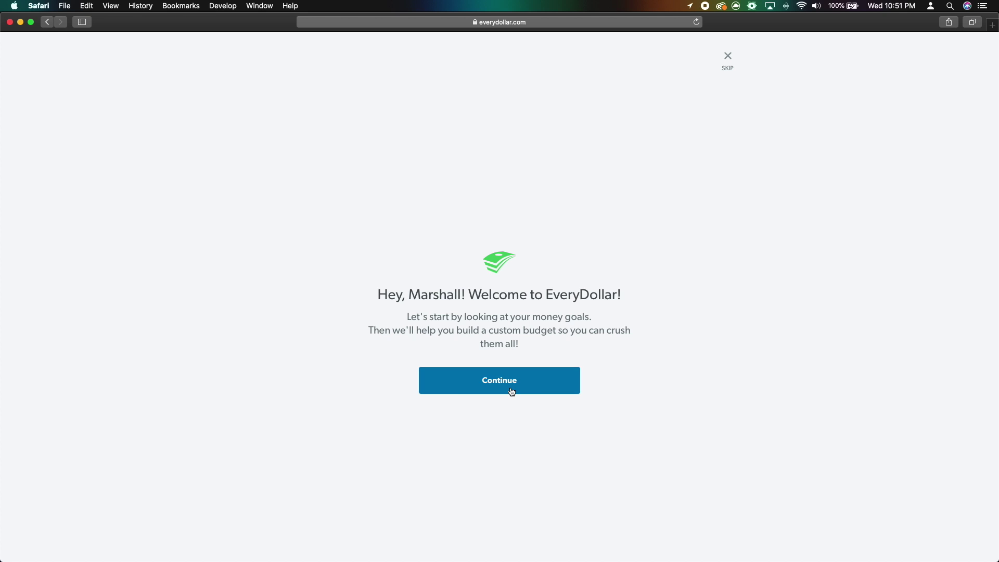
Continue past the welcome, skip the goals questions, and create the July 2020 budget
click(509, 389)
click(727, 60)
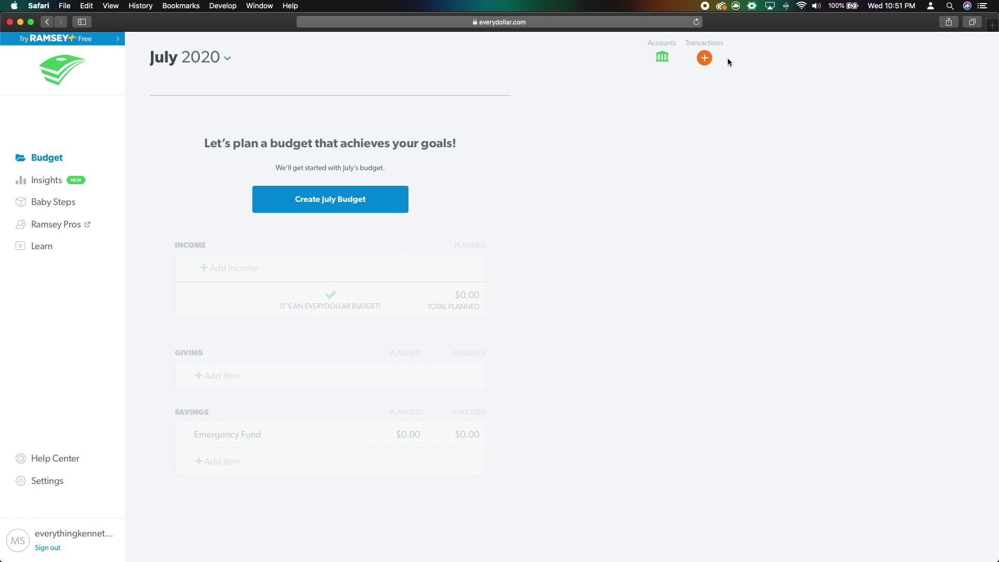
click(387, 206)
click(494, 160)
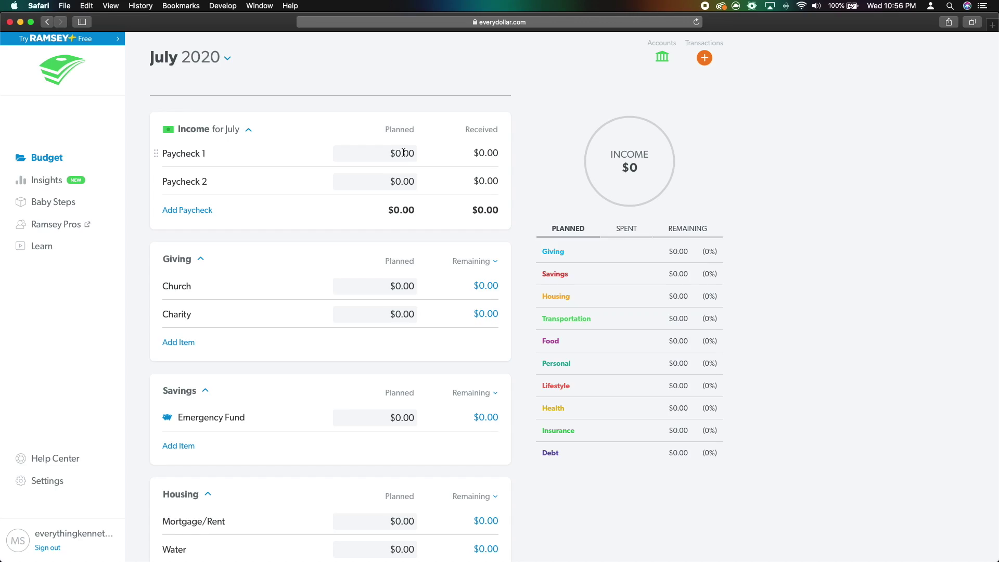
Plan Paycheck 1 and Paycheck 2 at $2,500 each for $5,000 July income
click(415, 155)
double_click(407, 152)
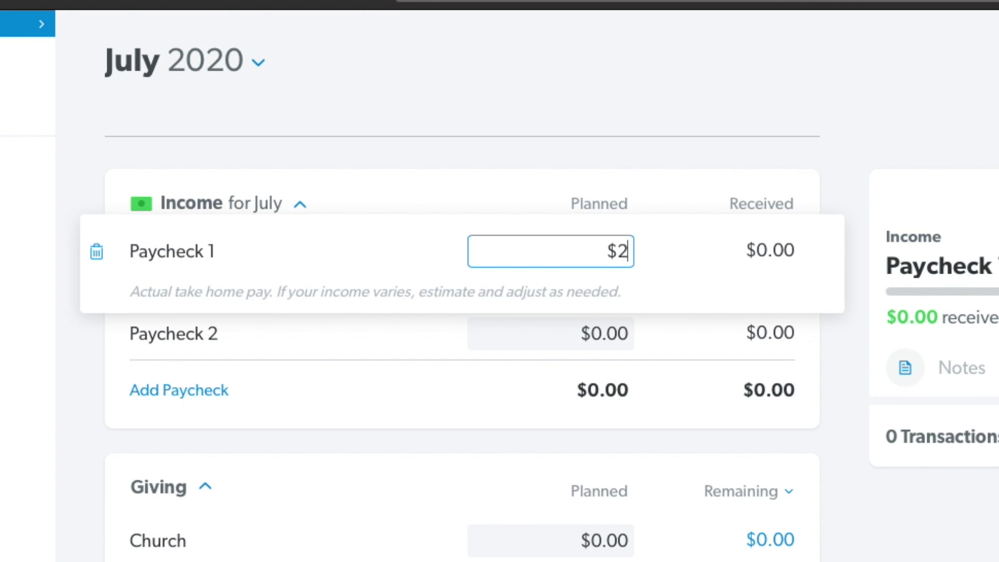
text(2,500)
click(606, 306)
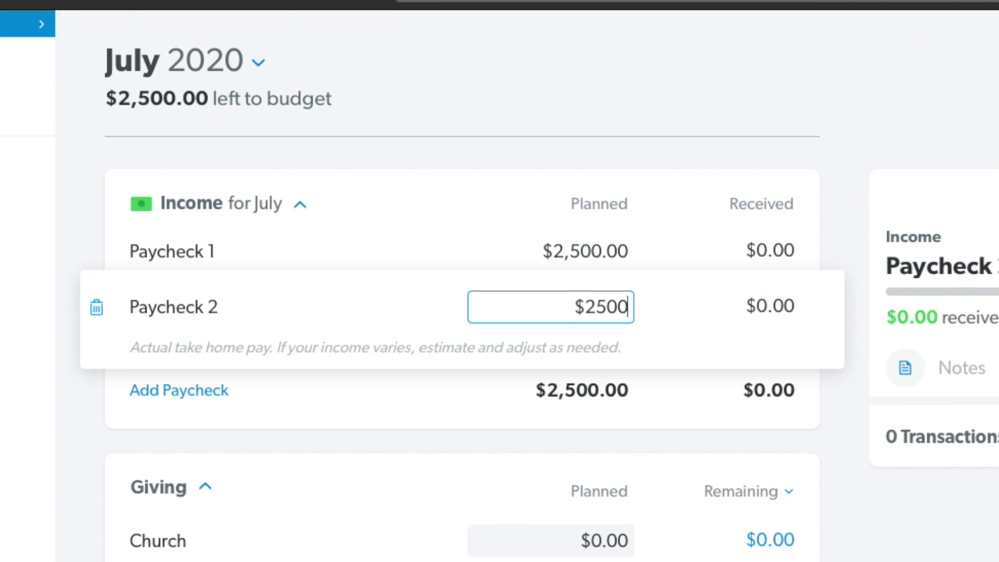
key(Return)
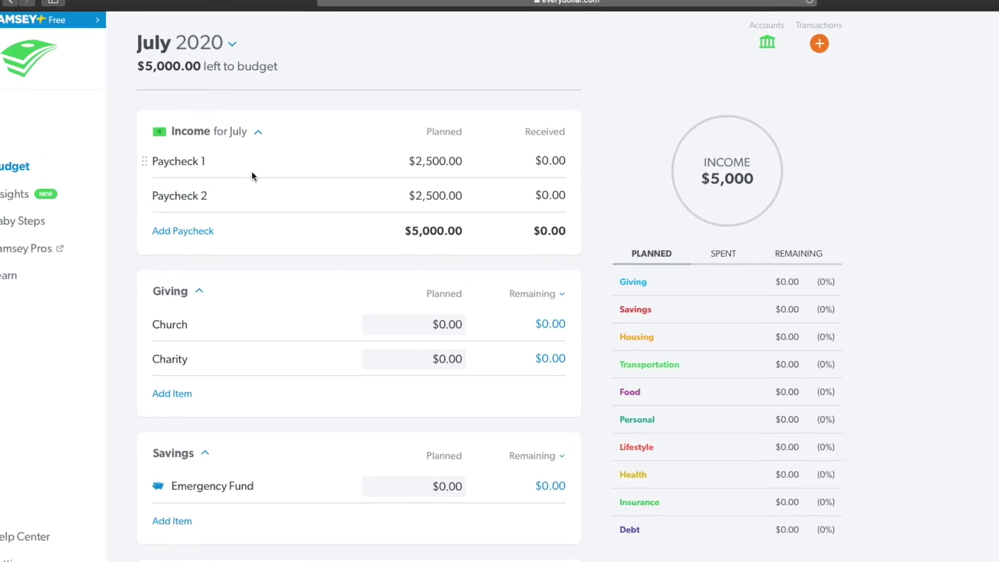
Set the Church line's planned giving to $500.00
scroll(328, 330, down, 3)
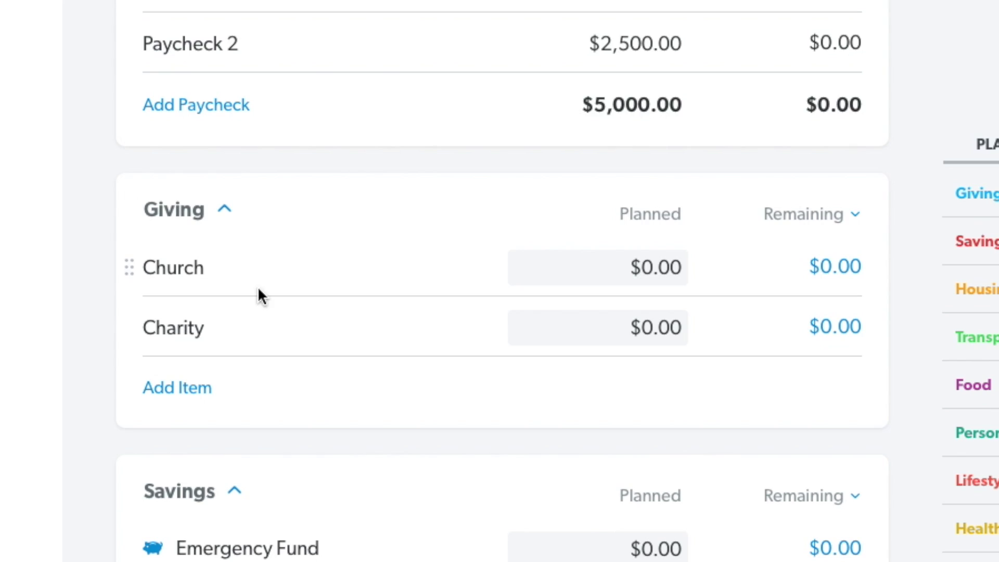
click(670, 267)
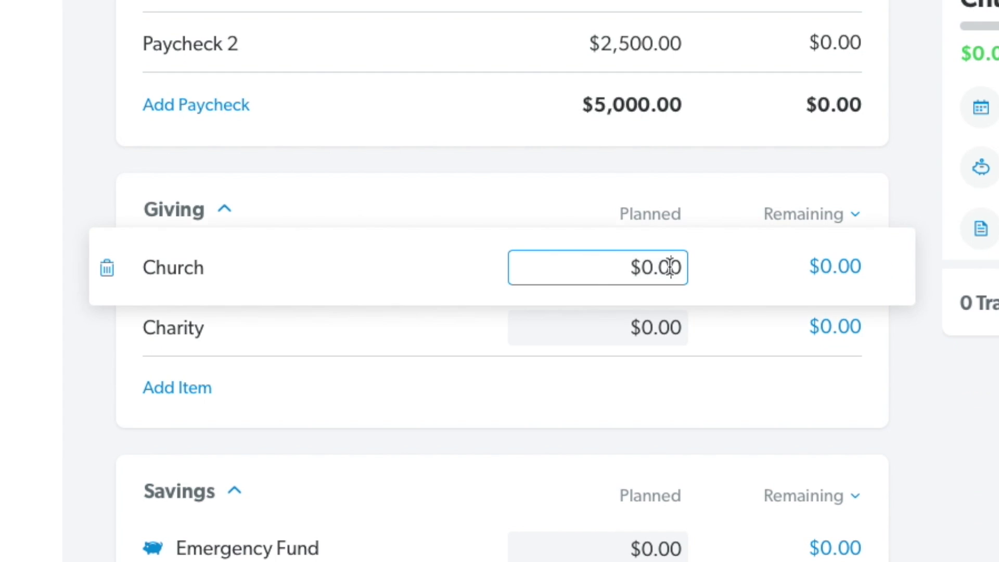
text(500)
key(Tab)
scroll(343, 235, down, 5)
click(344, 235)
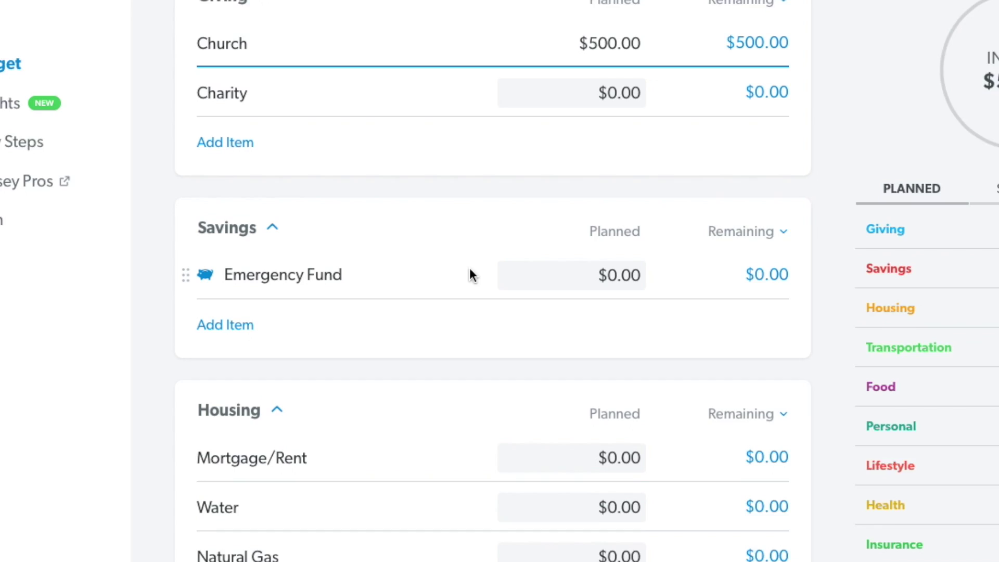
click(469, 269)
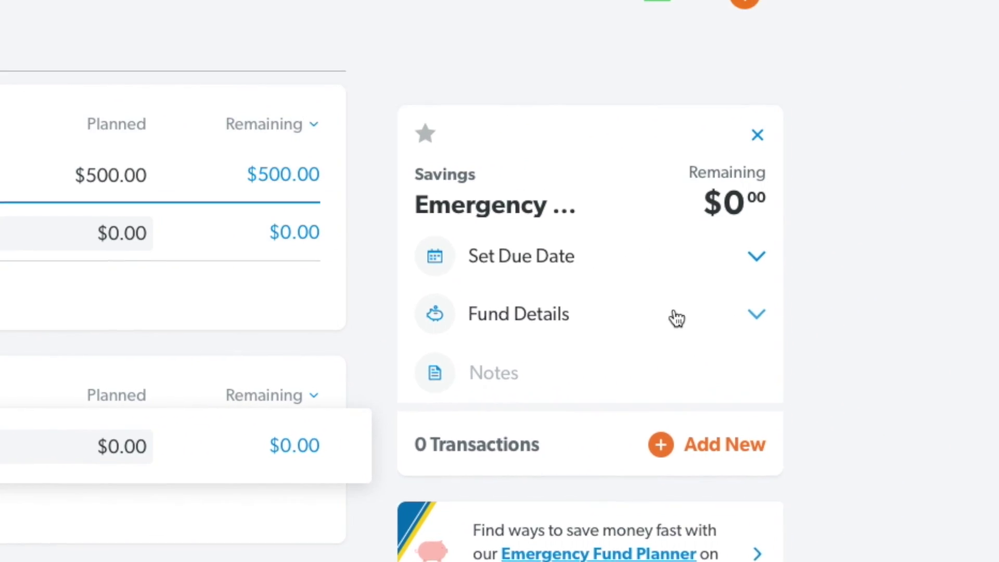
Give the Emergency Fund a $15,000 savings goal and save its starting balance
click(414, 330)
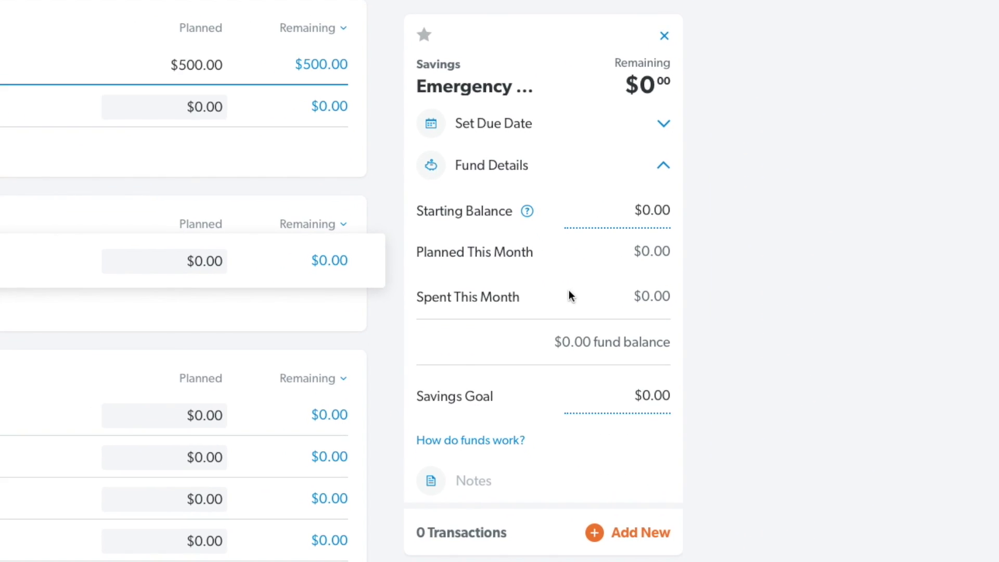
click(657, 396)
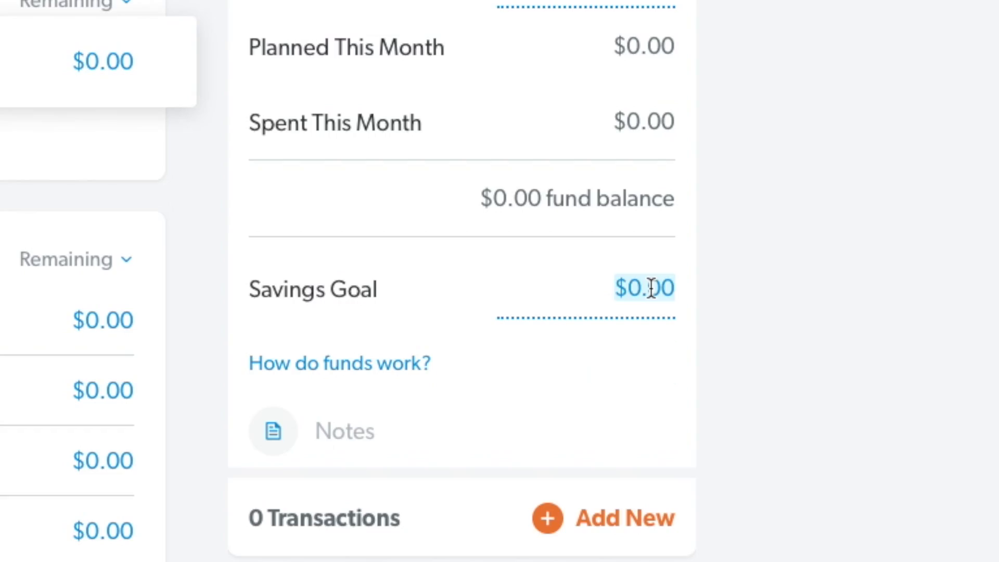
text(15000)
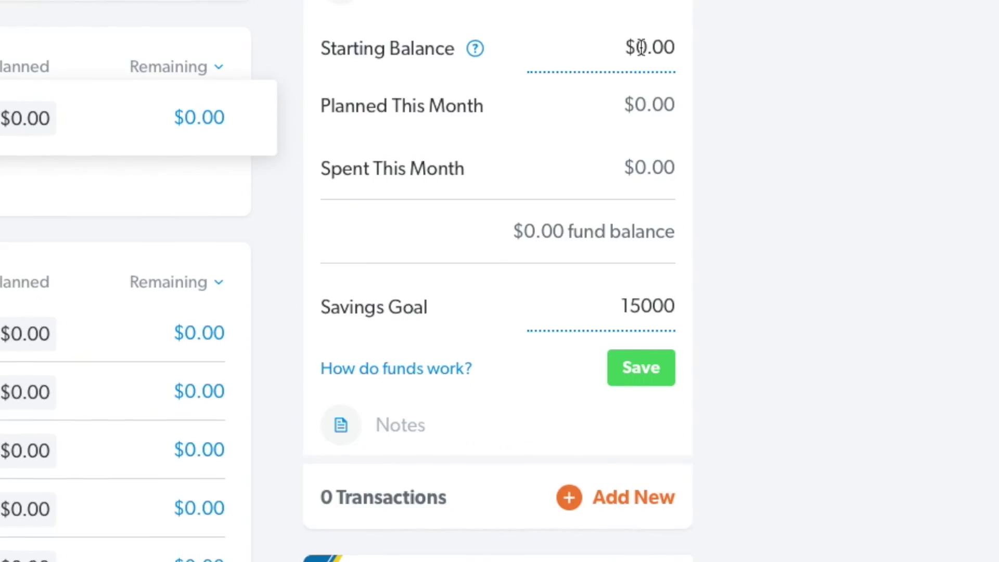
click(653, 47)
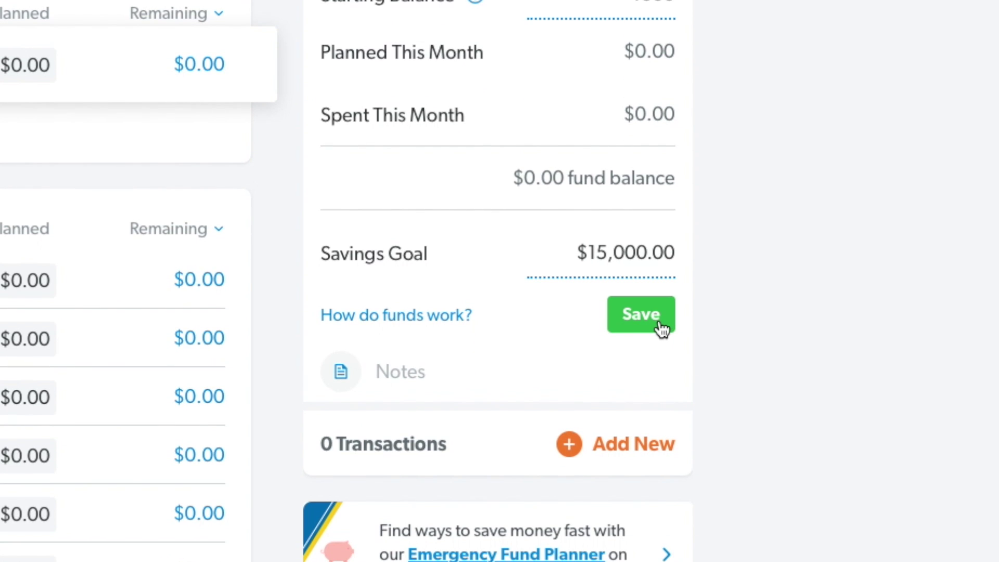
click(85, 38)
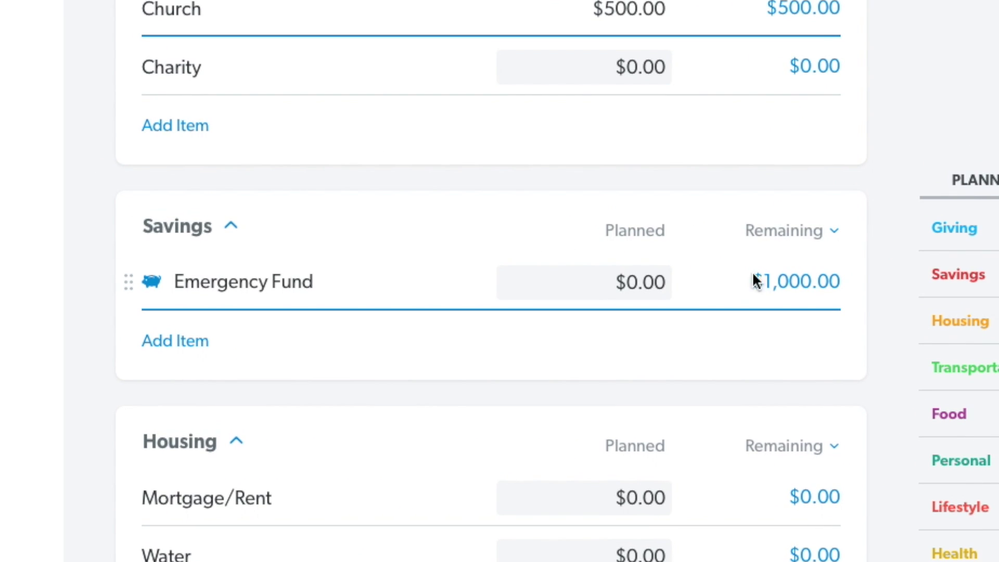
scroll(700, 309, up, 1)
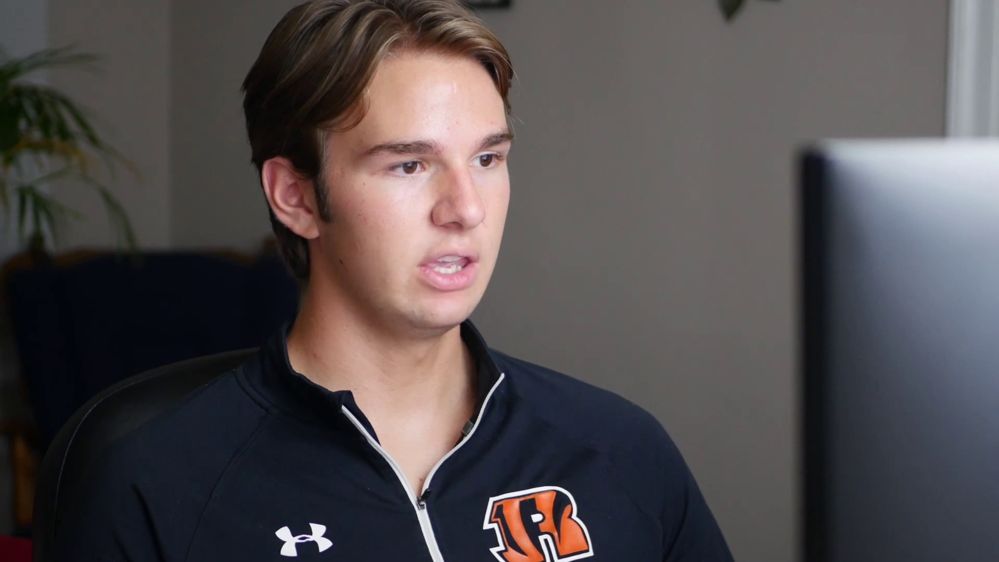
Plan $500 for the Emergency Fund and add a Vacation savings item
click(647, 330)
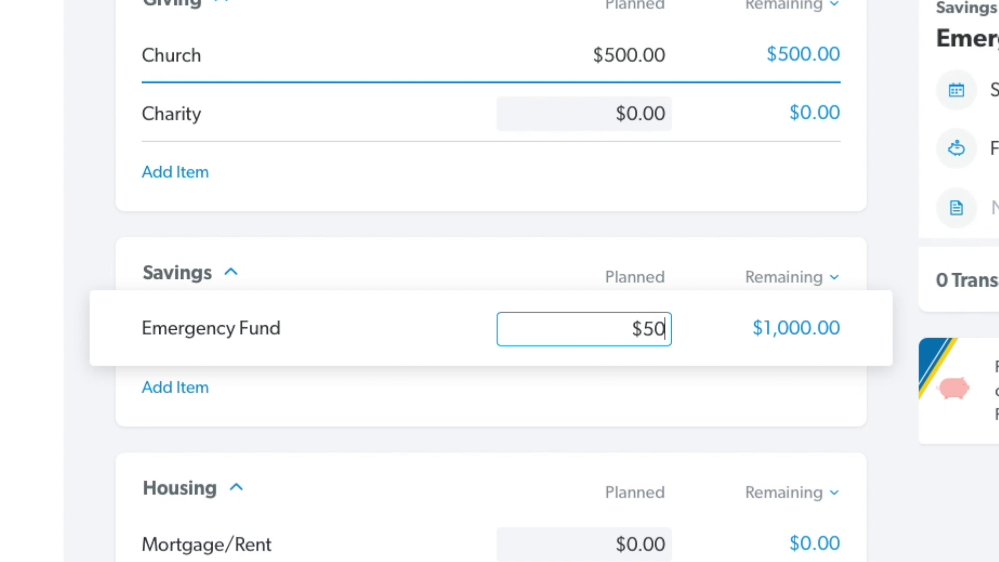
key(Tab)
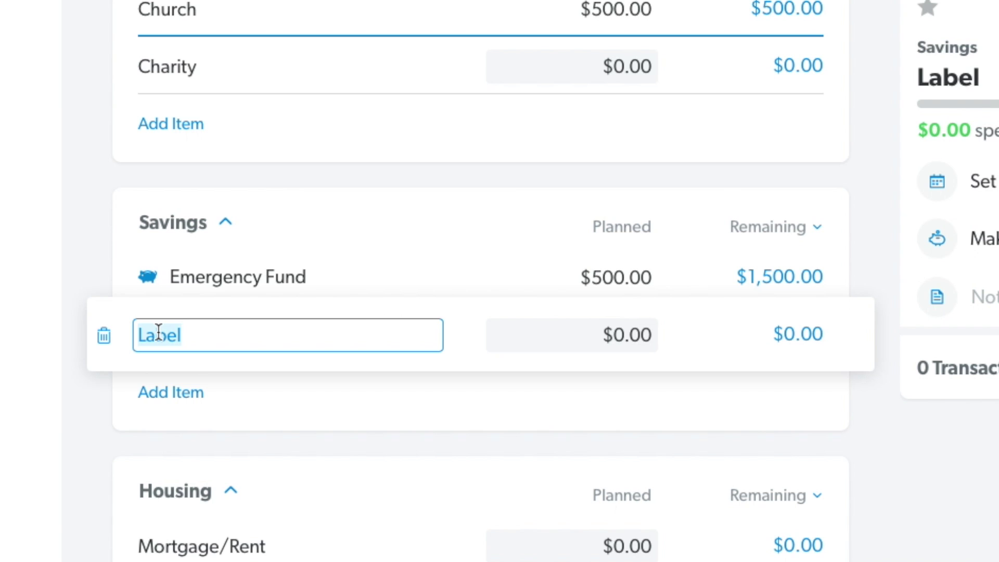
key(Return)
Turn the Vacation savings item into a fund
click(316, 327)
click(57, 434)
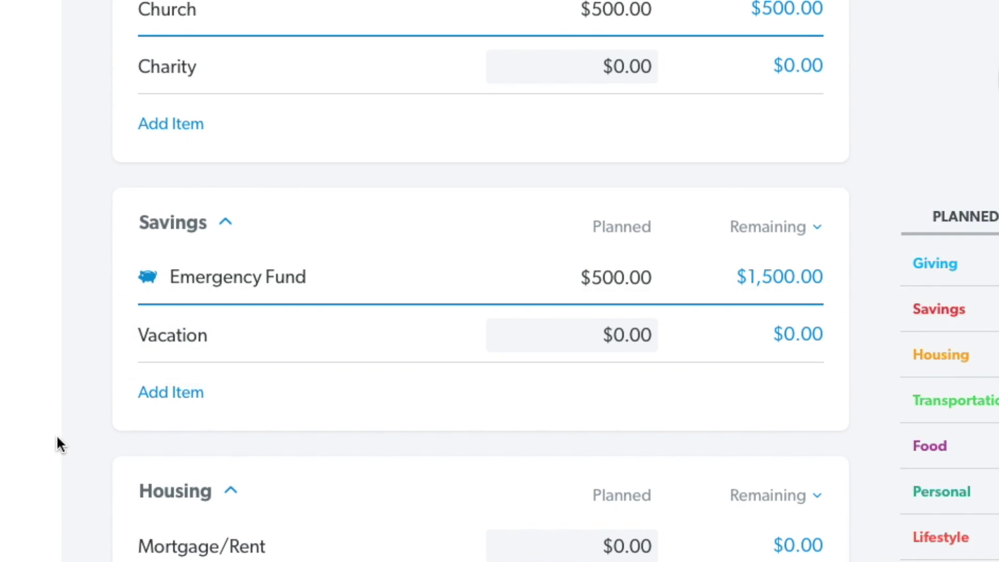
click(198, 334)
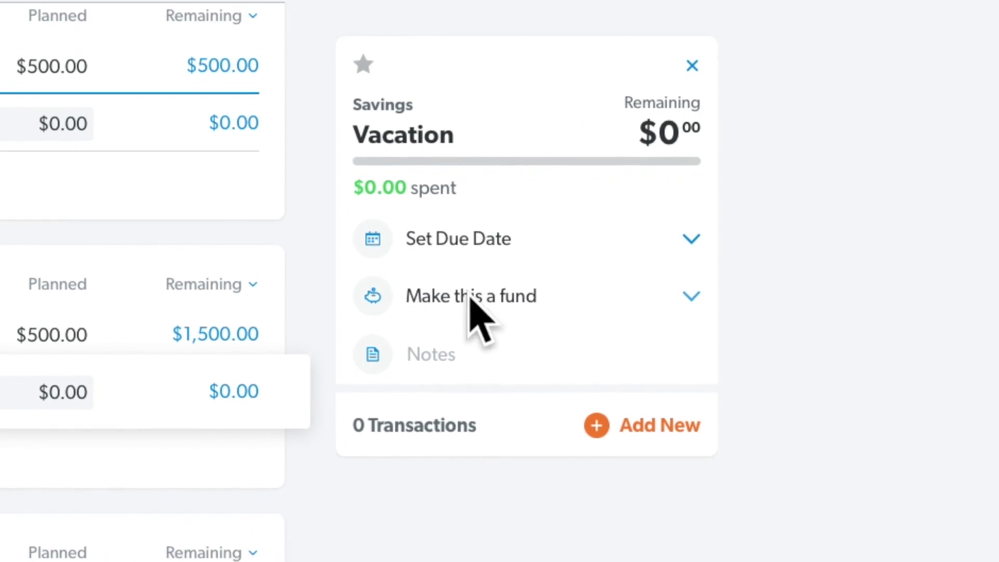
click(796, 290)
click(564, 327)
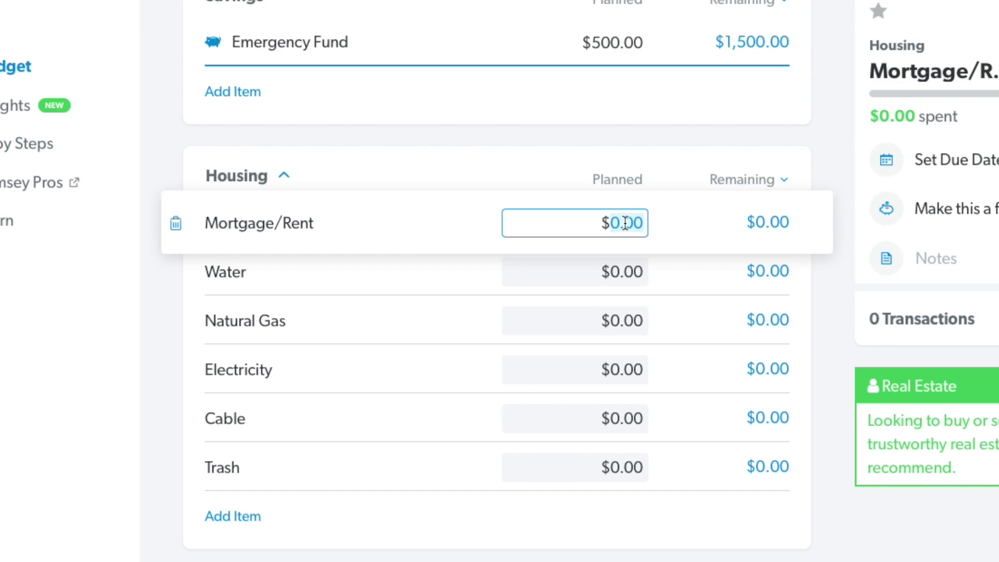
Plan Housing: Mortgage/Rent $1,000, Water and Natural Gas $50 each, Electricity $100
click(626, 274)
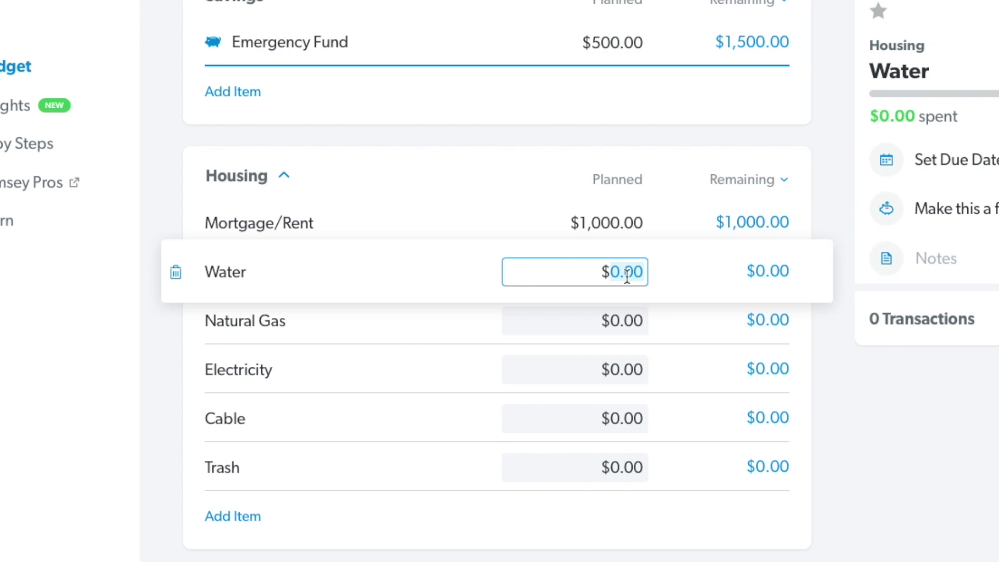
text(50)
click(627, 327)
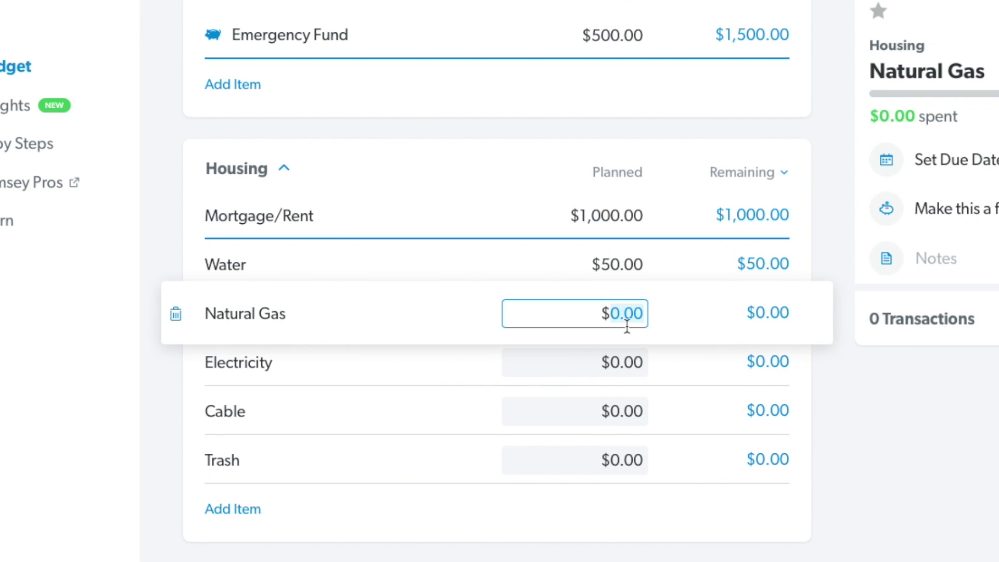
text(50)
click(623, 364)
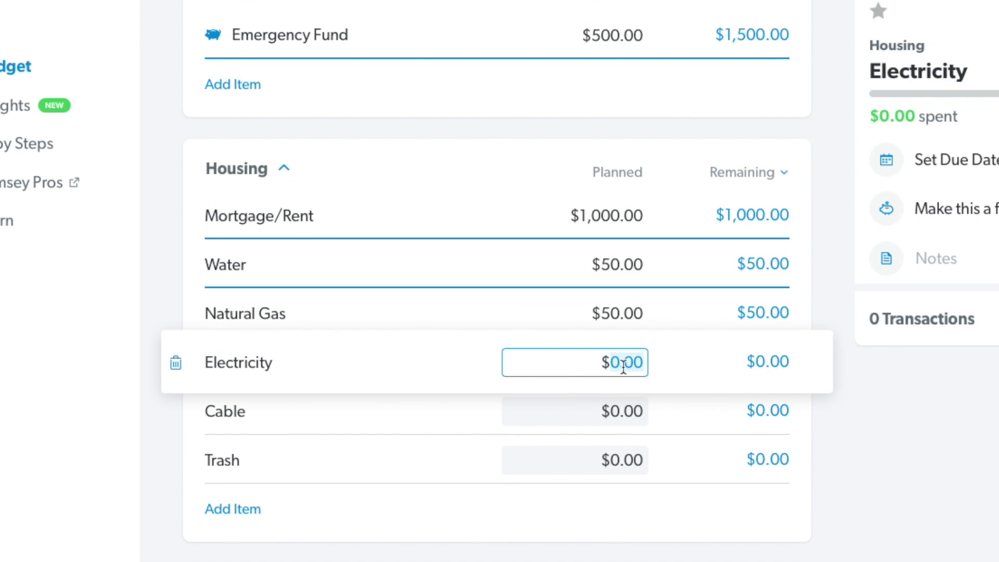
key(Tab)
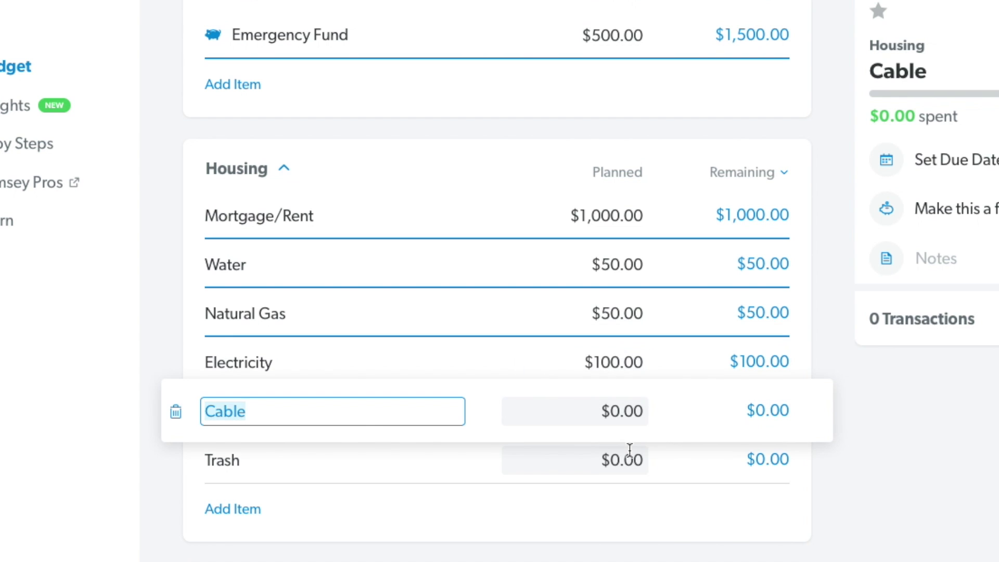
Delete the Trash line item from Housing
click(627, 458)
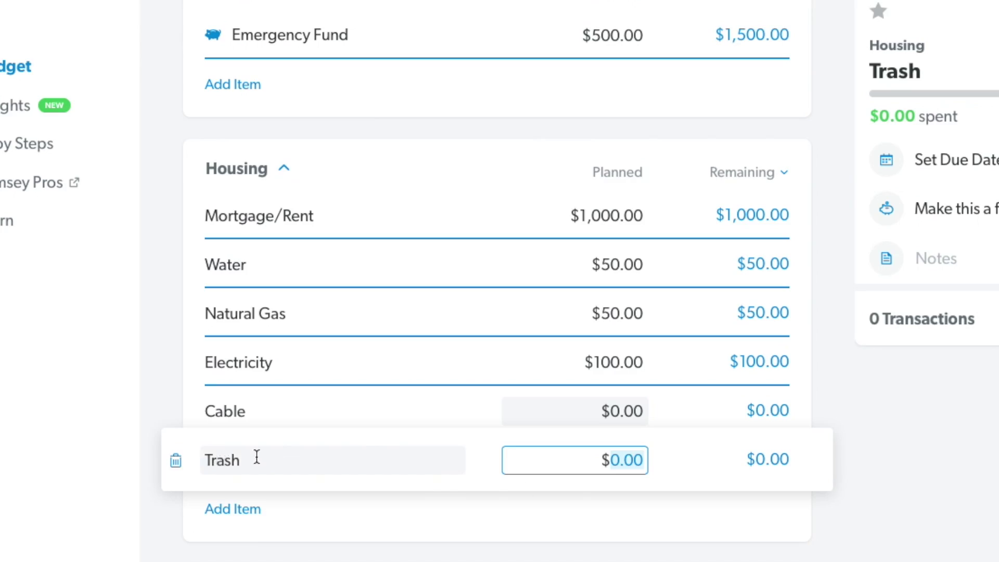
click(176, 460)
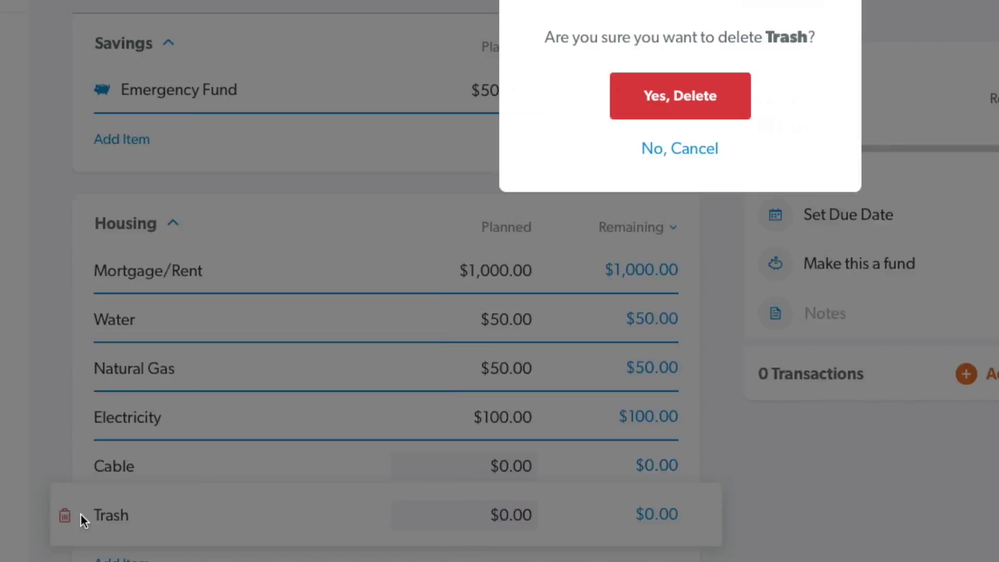
click(765, 89)
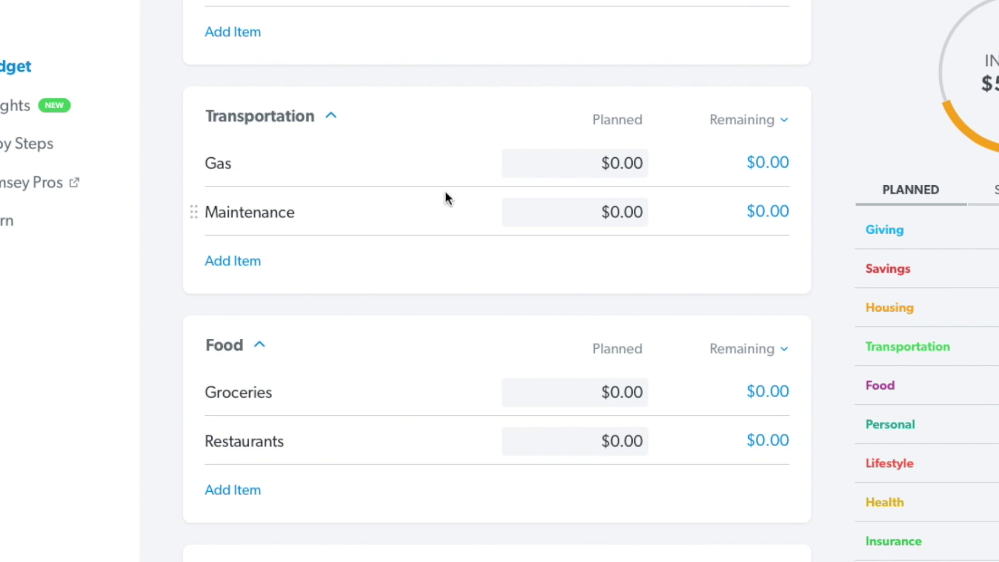
Plan Gas at $100 and Maintenance at $20 under Transportation
click(636, 166)
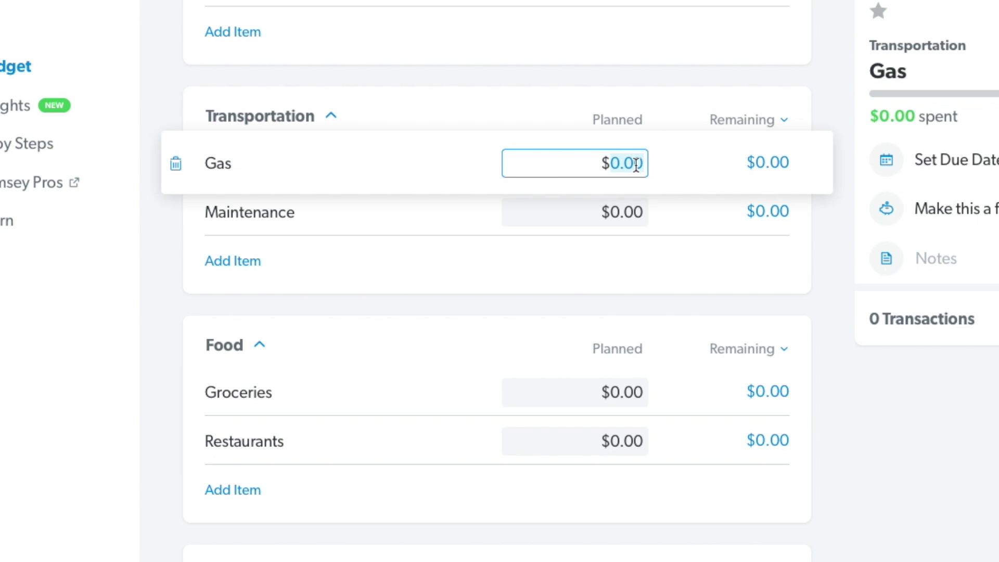
key(Tab)
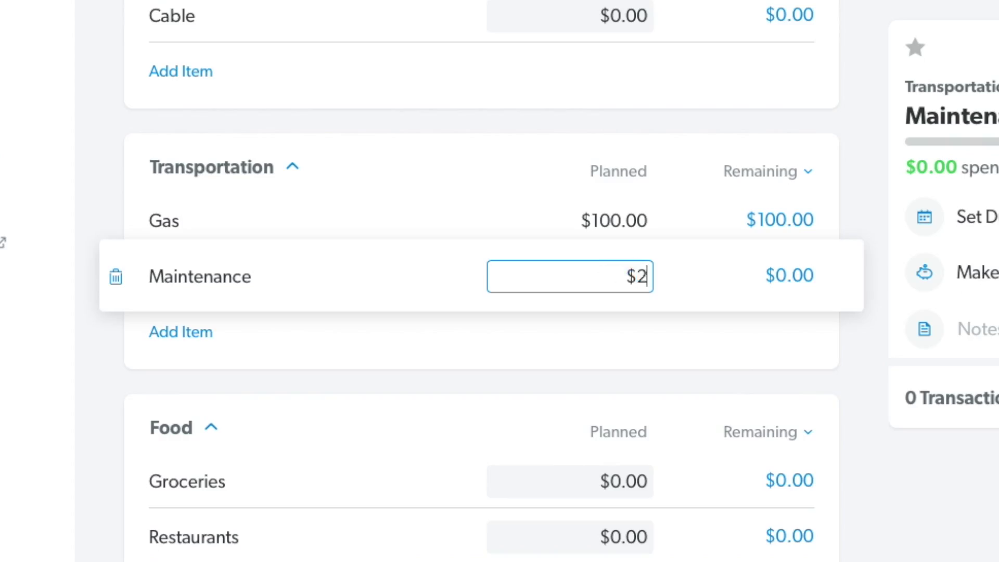
click(186, 351)
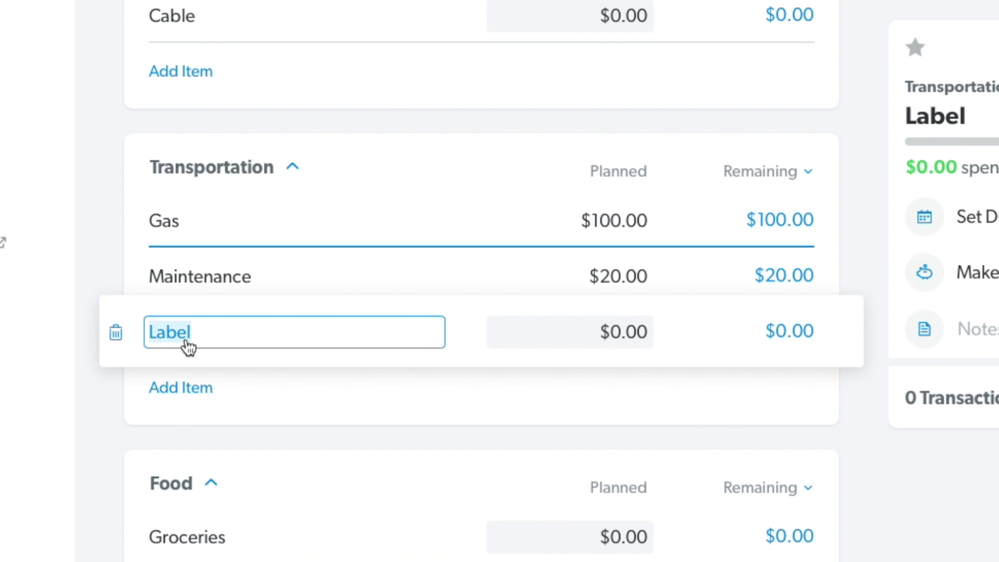
Add a Car Wash item to Transportation planned at $20
text(Car Wah)
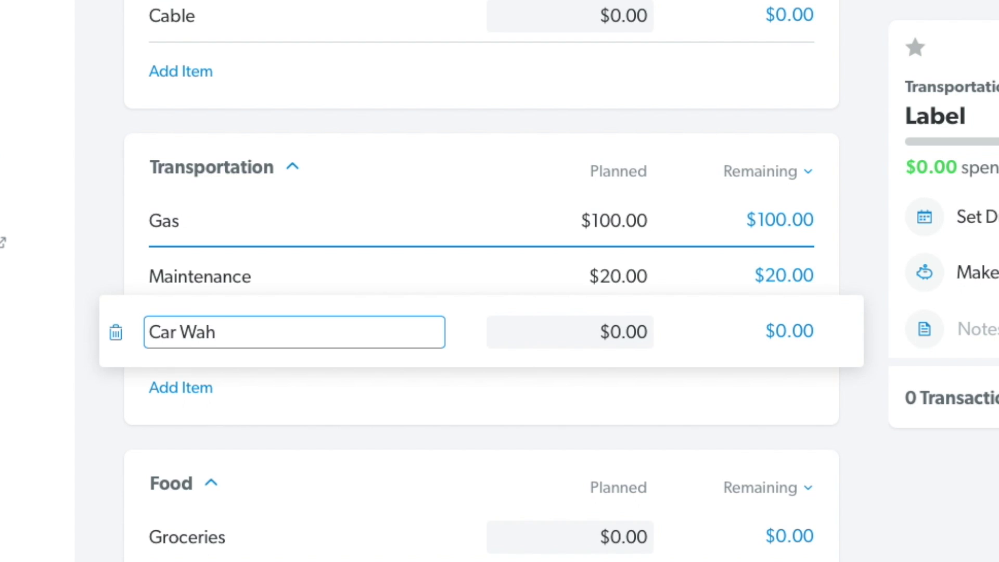
key(BackSpace)
text(sh)
key(Tab)
text(20)
key(Tab)
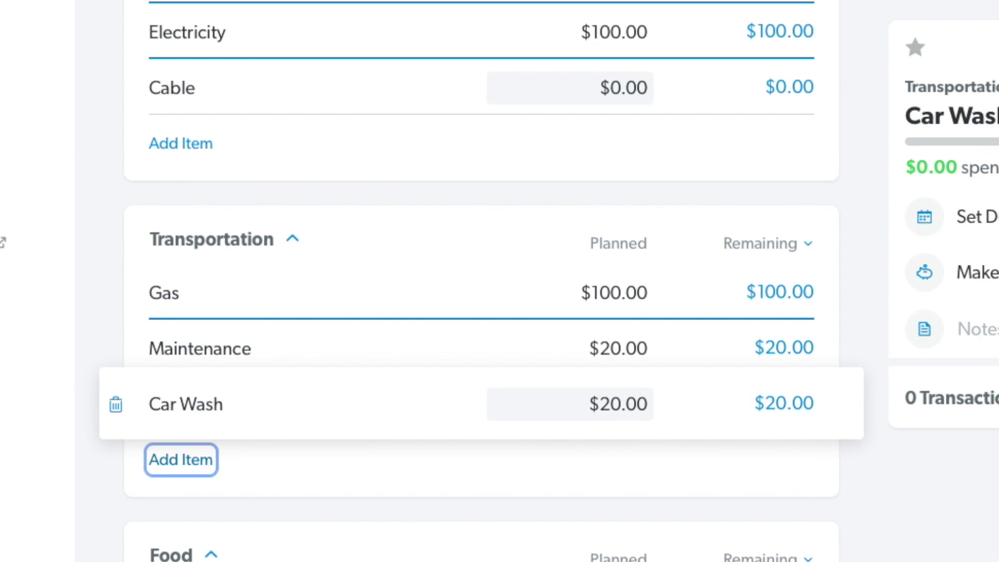
scroll(469, 280, down, 7)
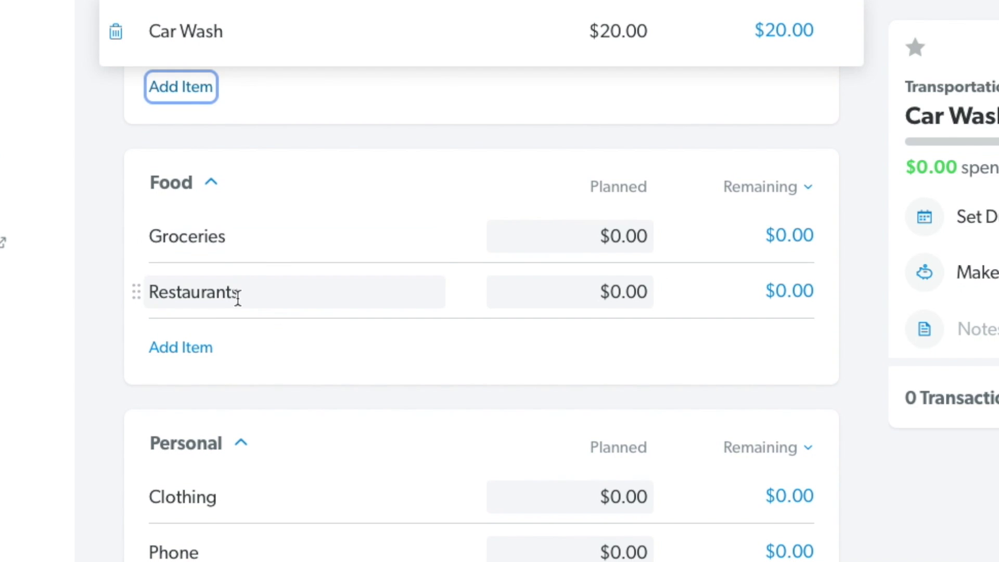
click(628, 238)
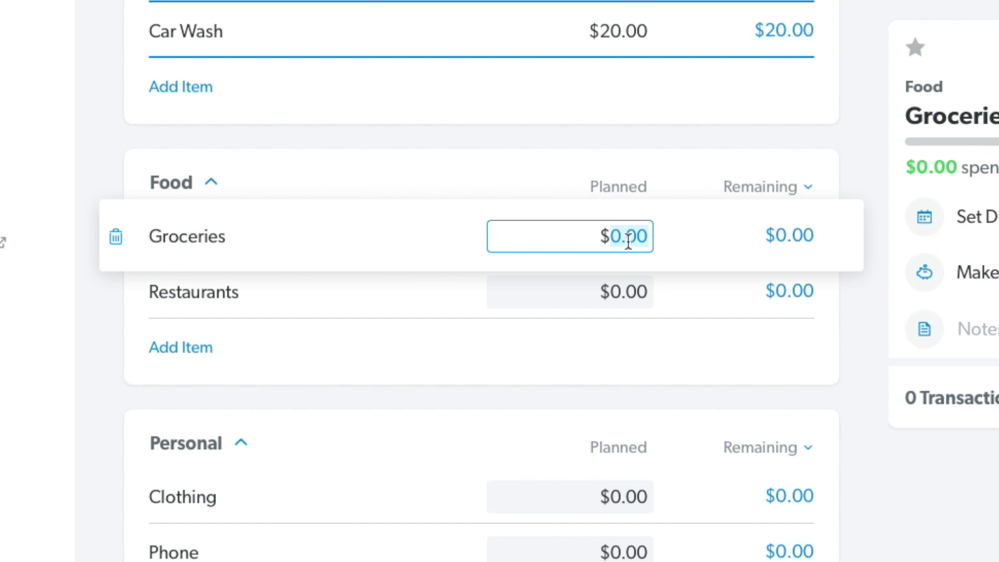
Plan Food with Groceries at $300 and Restaurants at $50
key(Tab)
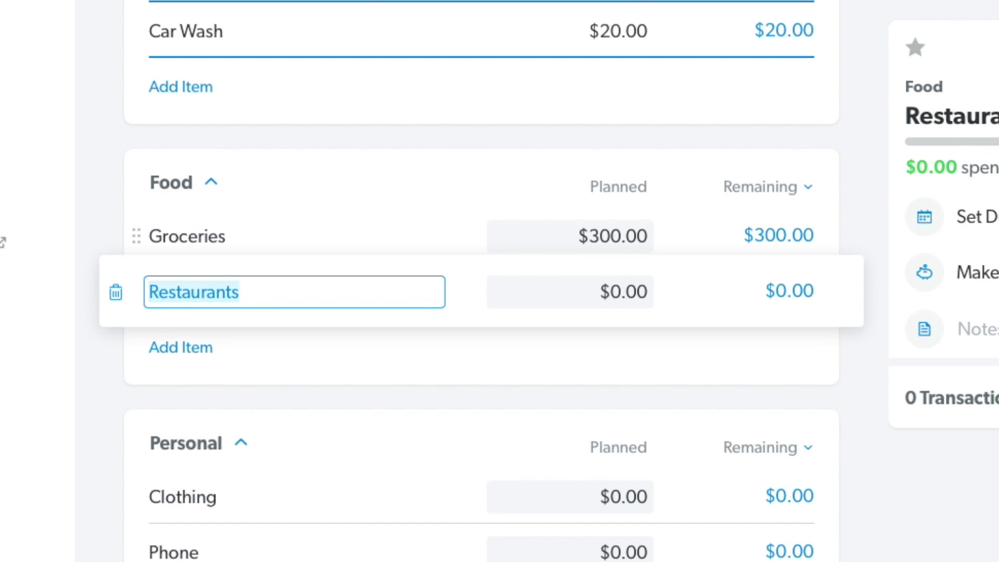
click(640, 285)
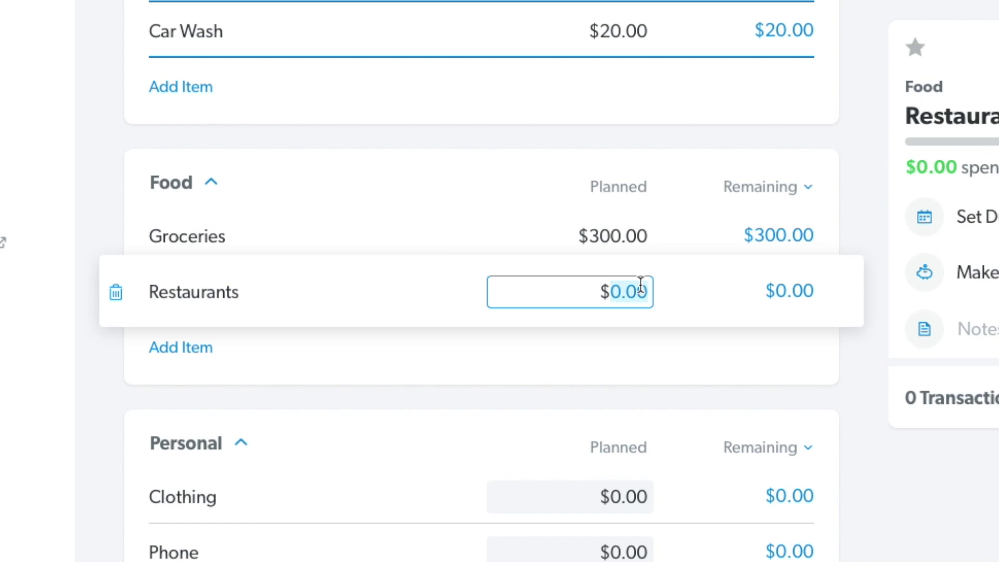
text(50)
key(Return)
scroll(644, 264, down, 5)
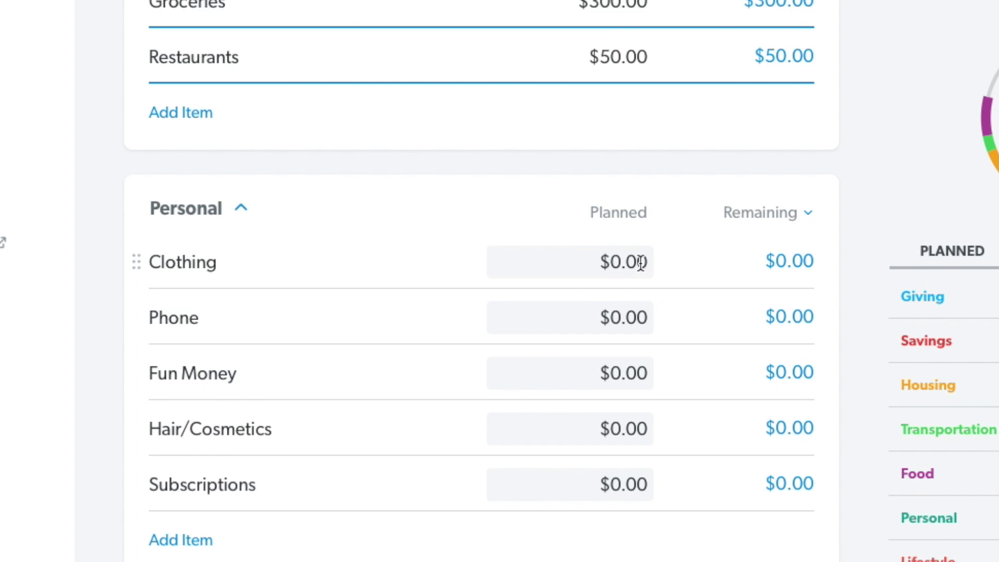
Plan Clothing and Phone at $75 each under Personal
click(633, 193)
text(75)
key(Tab)
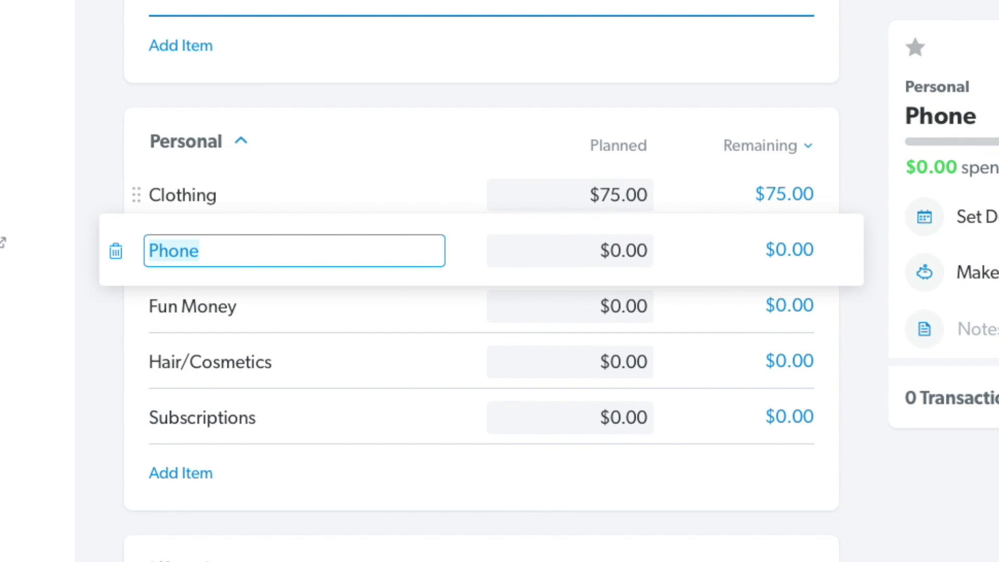
click(632, 250)
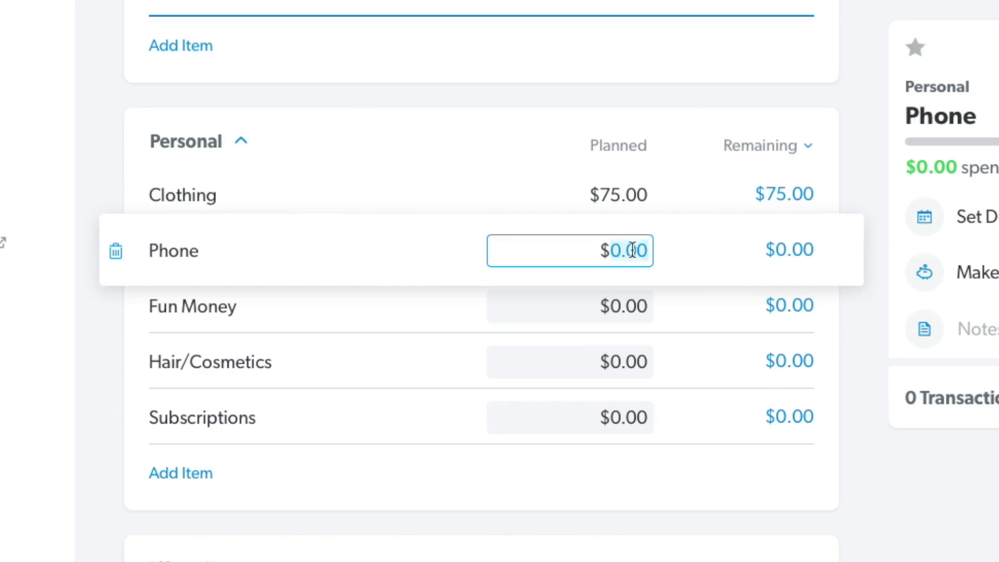
text(75)
key(Tab)
Plan Fun Money $50, Hair/Cosmetics $25 and Subscriptions $50 under Personal
click(633, 305)
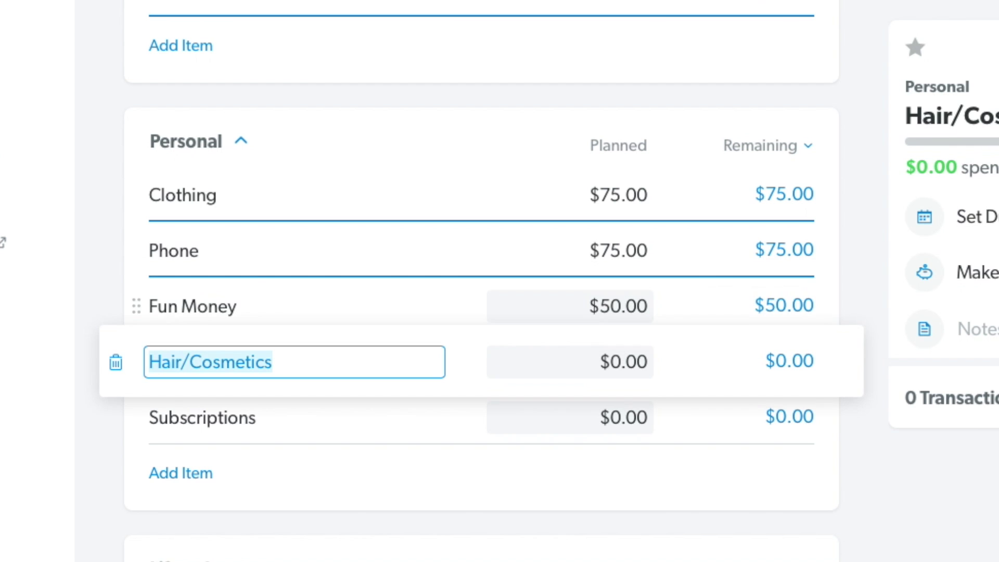
click(641, 359)
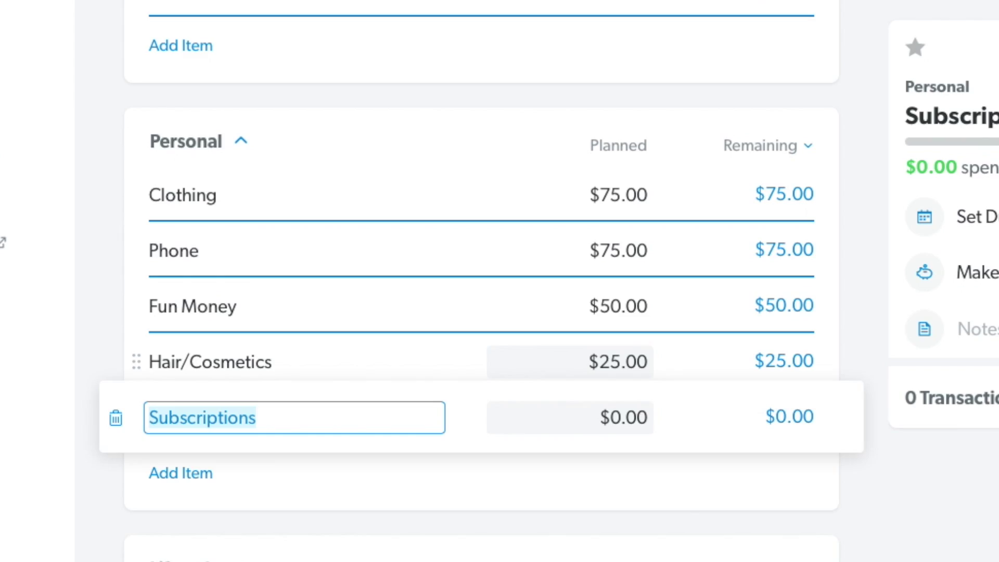
scroll(629, 284, down, 3)
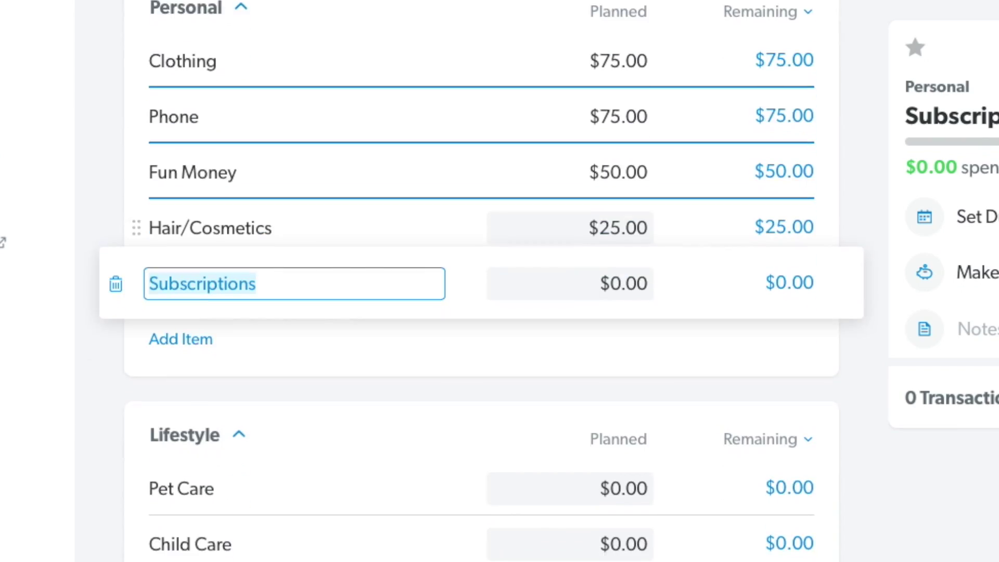
click(632, 276)
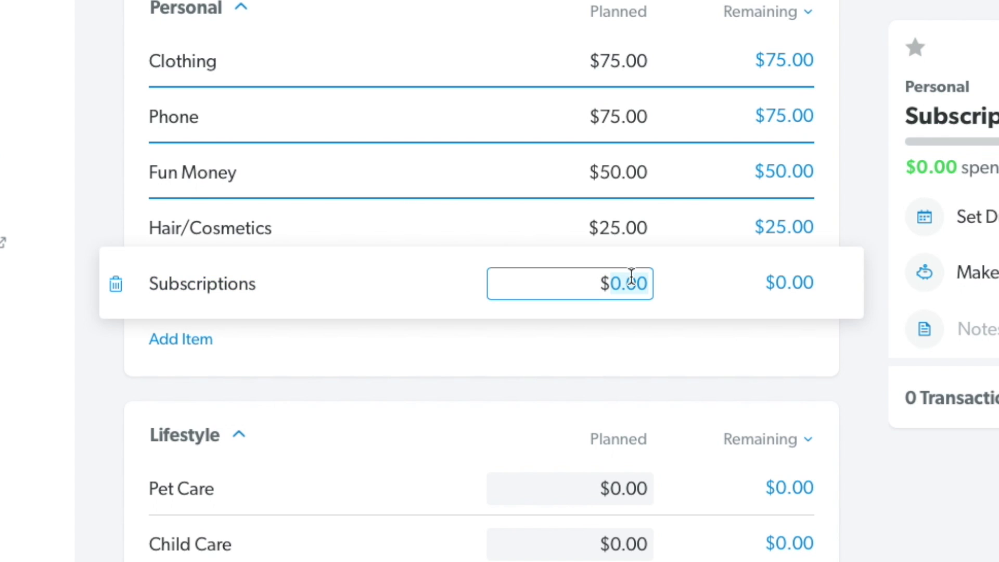
text(50)
key(Tab)
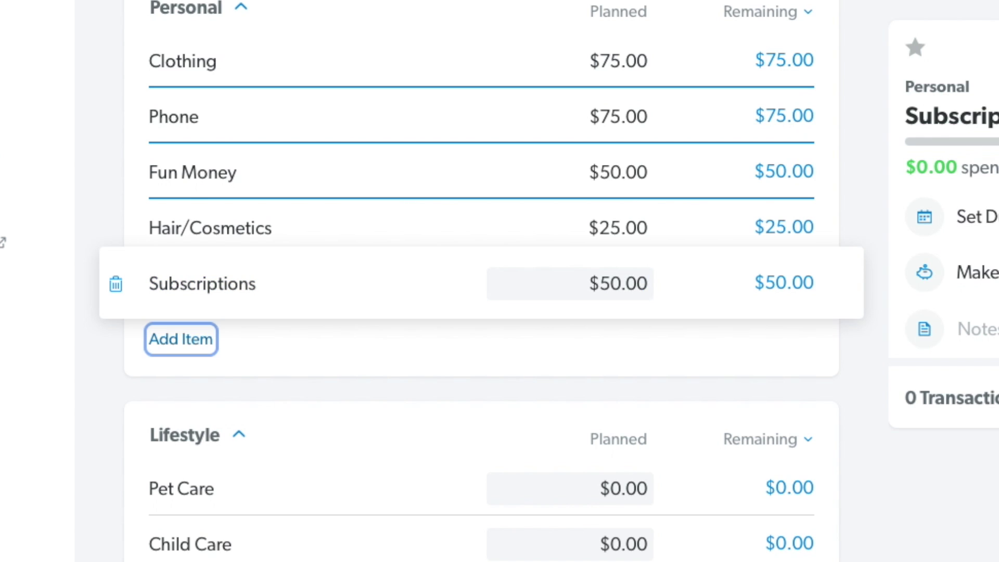
scroll(606, 202, down, 6)
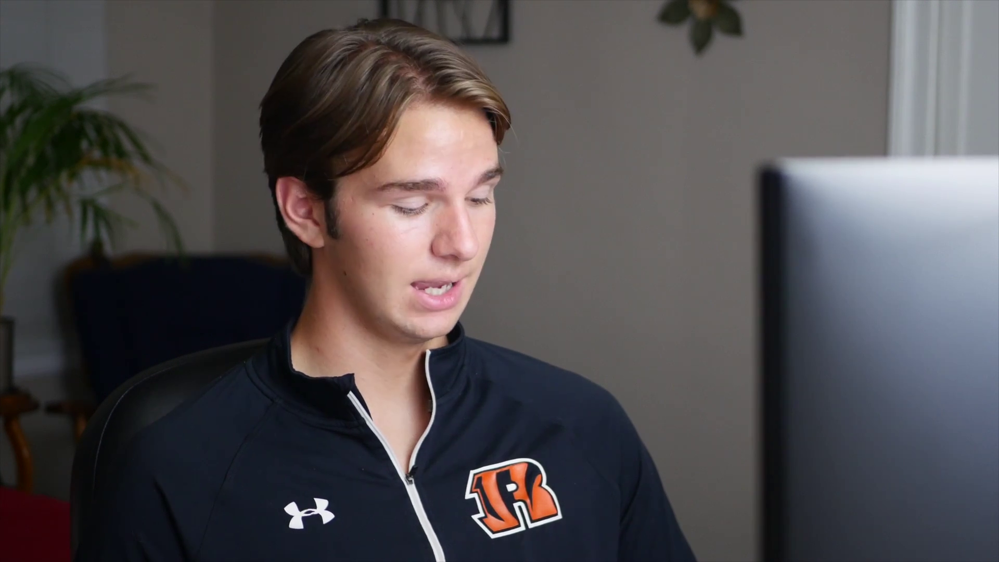
Plan Pet Care and Miscellaneous at $100 each
click(636, 155)
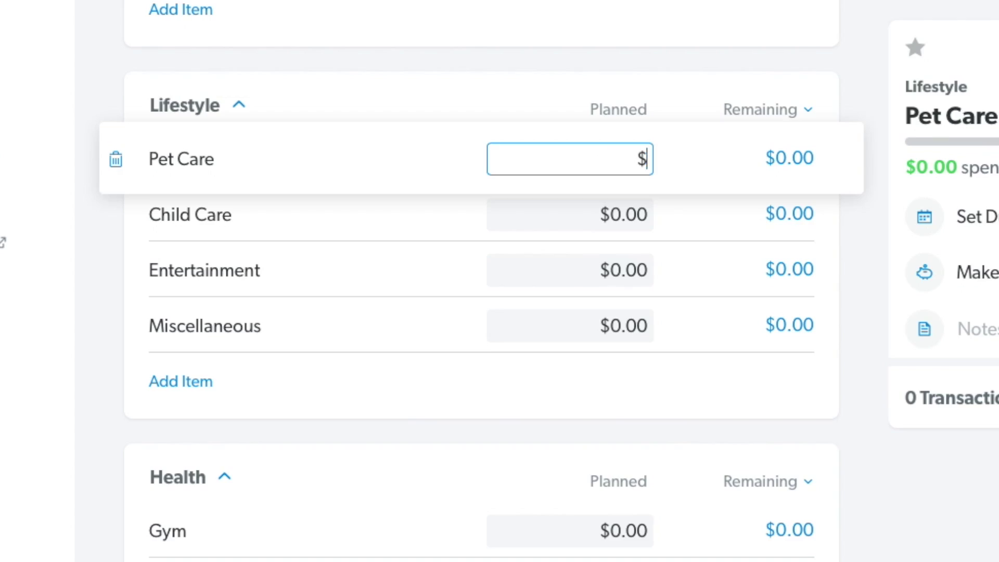
key(Tab)
click(635, 326)
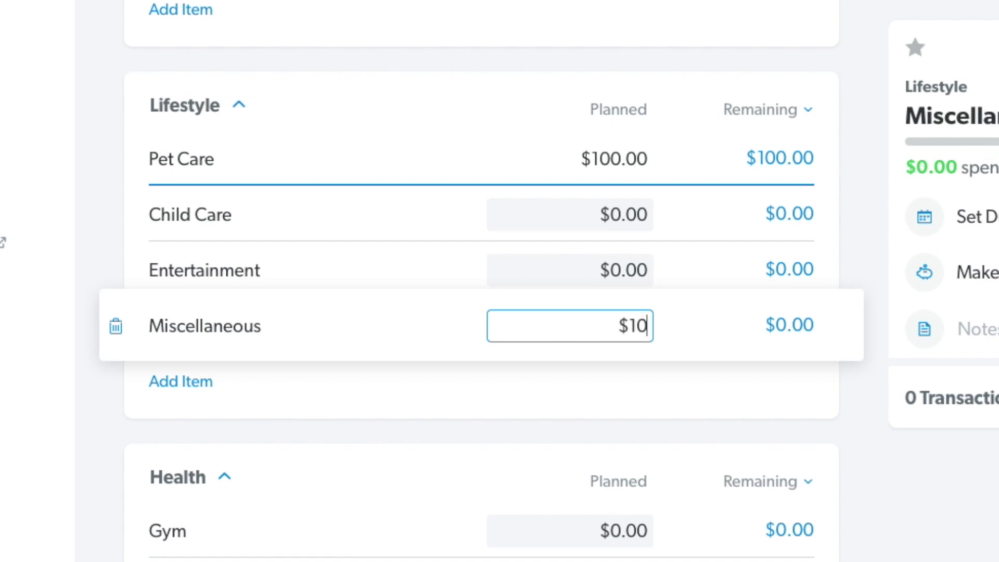
text(0)
key(Return)
scroll(352, 346, down, 5)
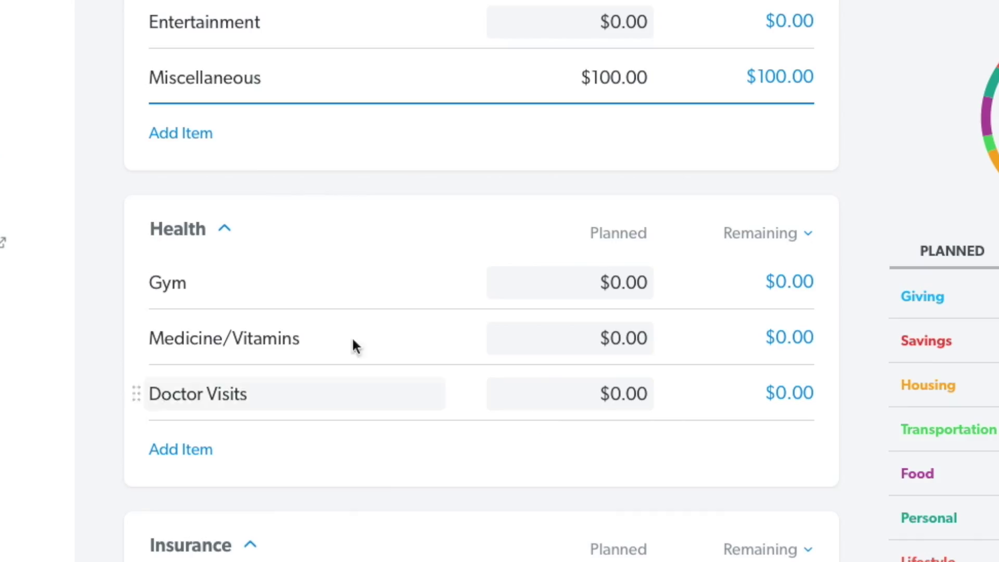
Plan Gym at $40.00 under Health, leaving $1,795.00 left to budget
click(628, 282)
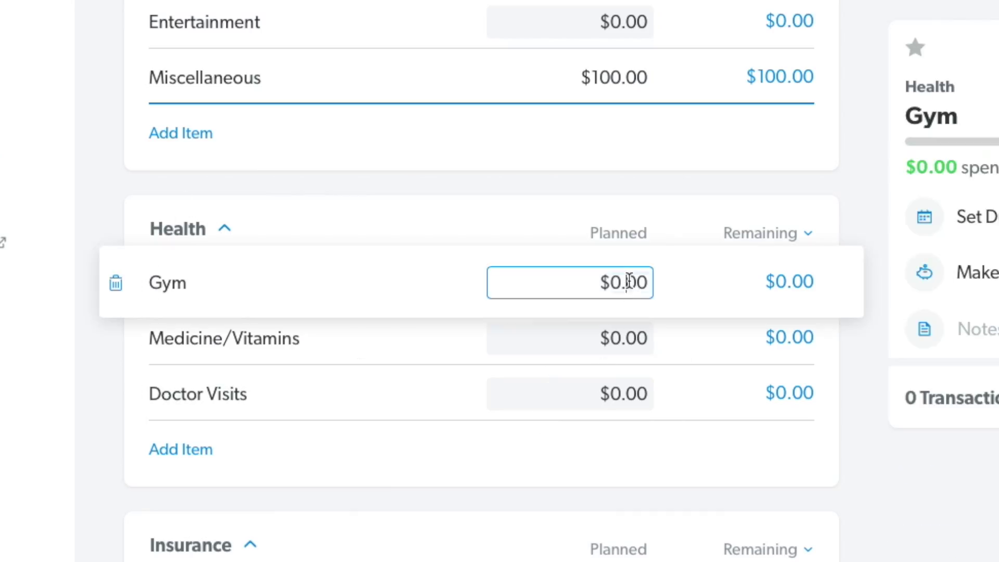
key(Tab)
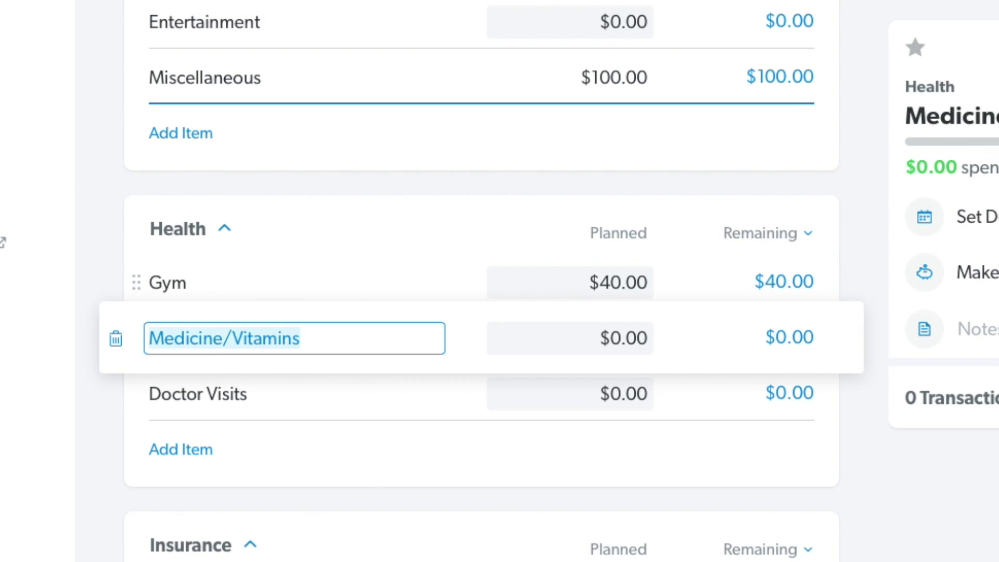
click(94, 460)
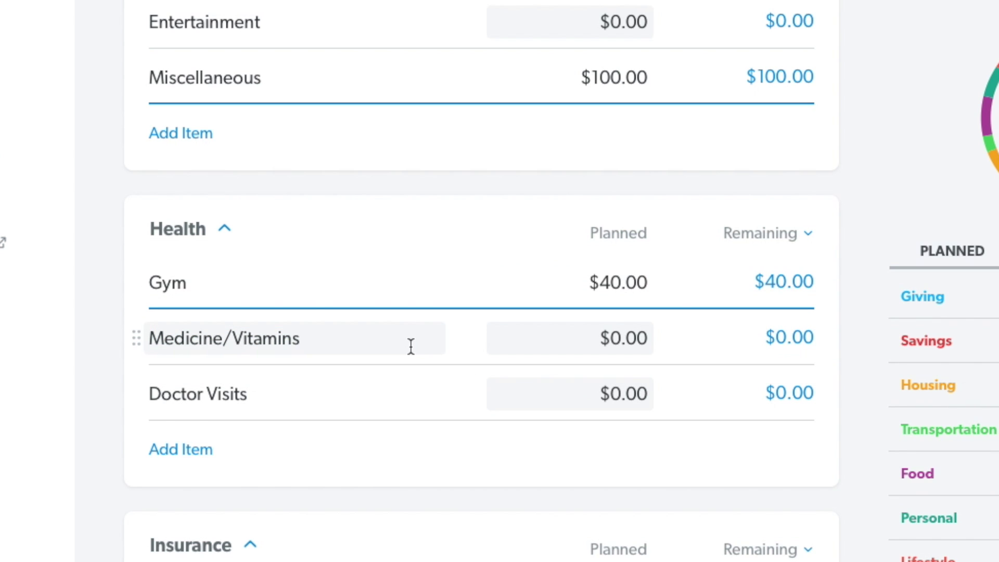
scroll(410, 346, down, 2)
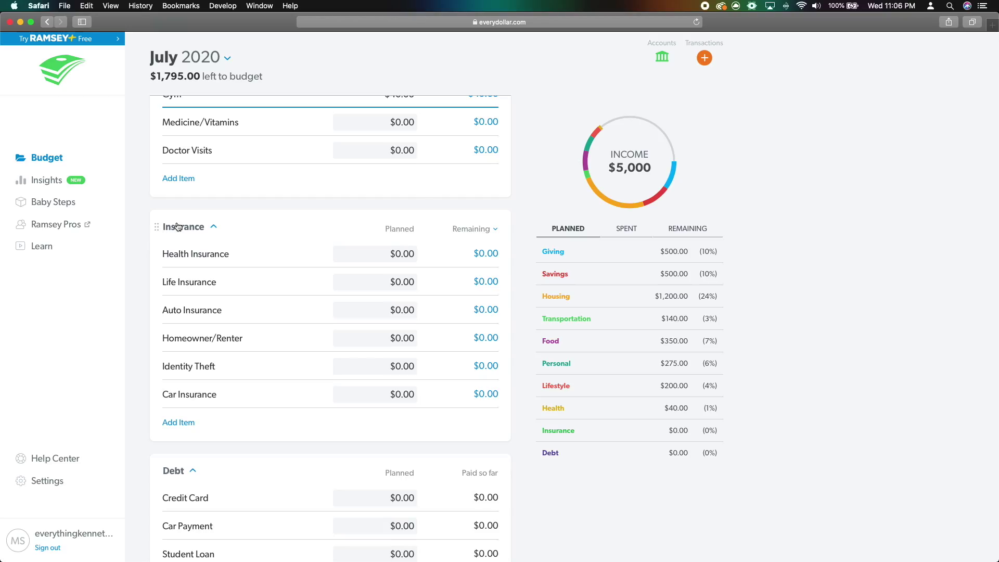
click(178, 227)
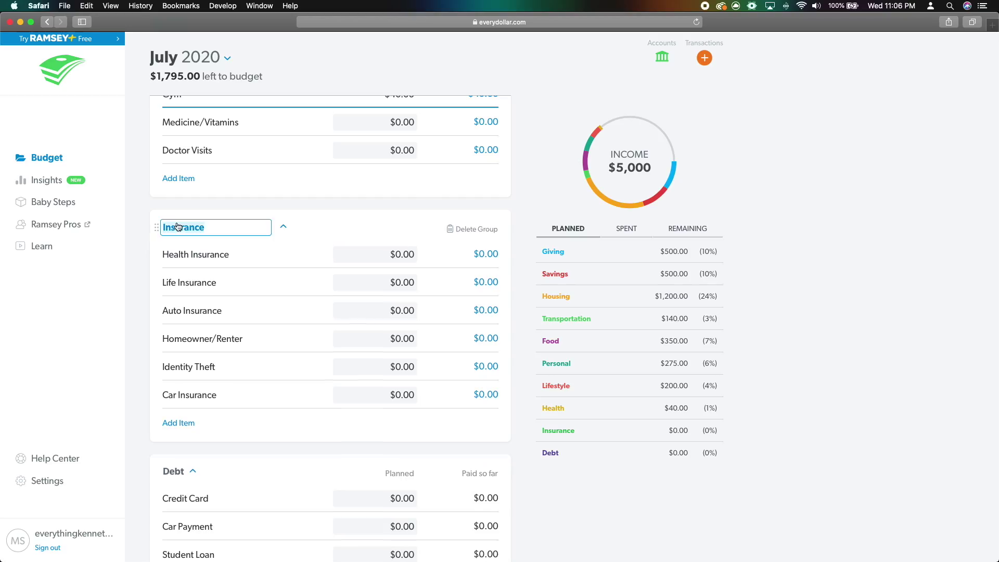
Delete the Insurance group with all its items and begin entering 100 as Credit Card's planned amount
click(471, 230)
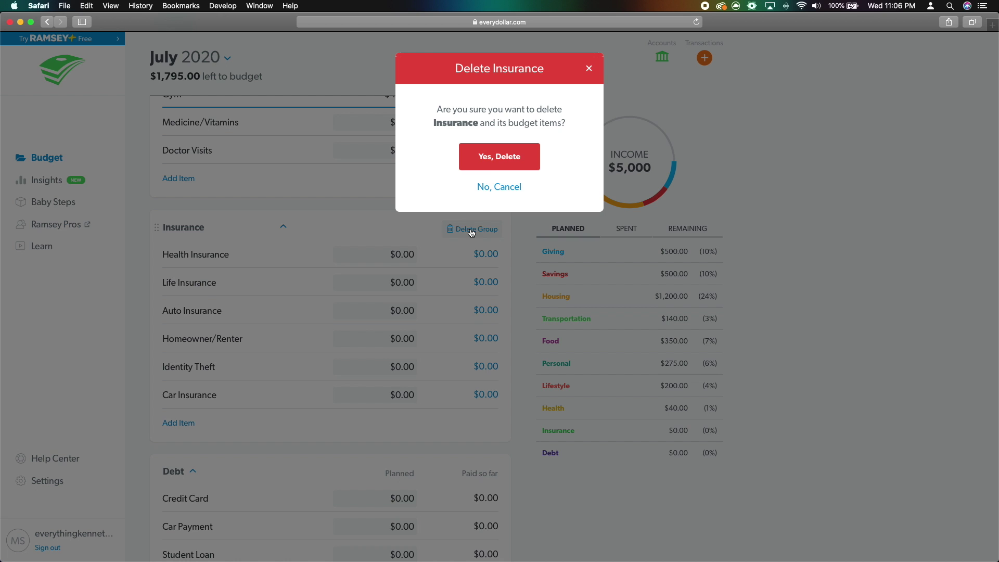
click(489, 158)
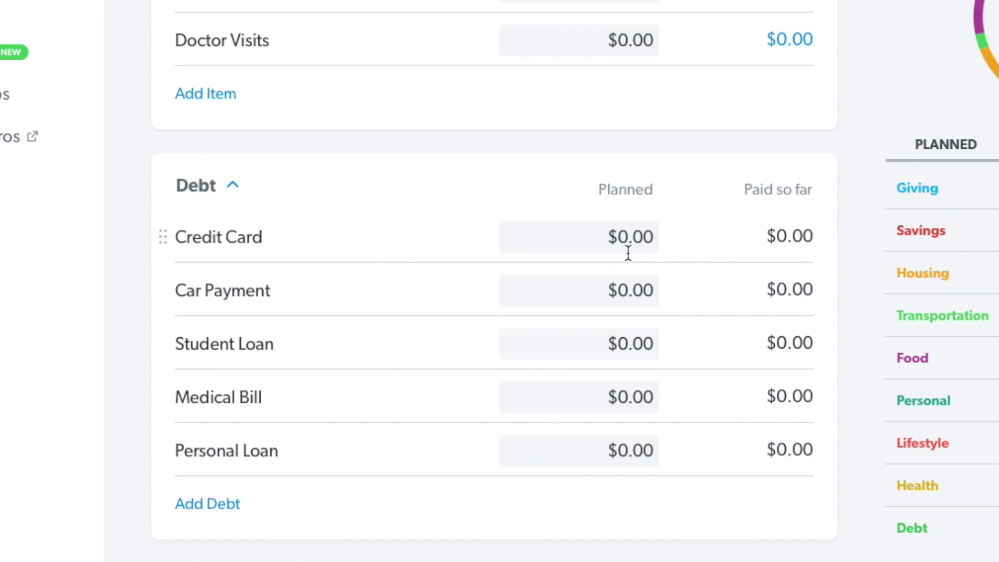
click(639, 236)
text(100)
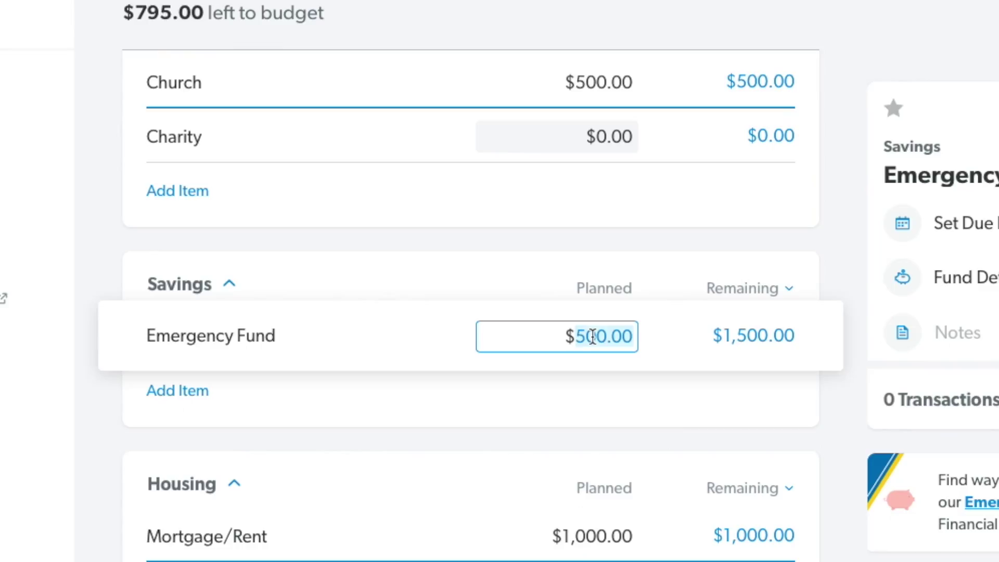
Plan $750 for the Emergency Fund and $100 for Restaurants
text(750)
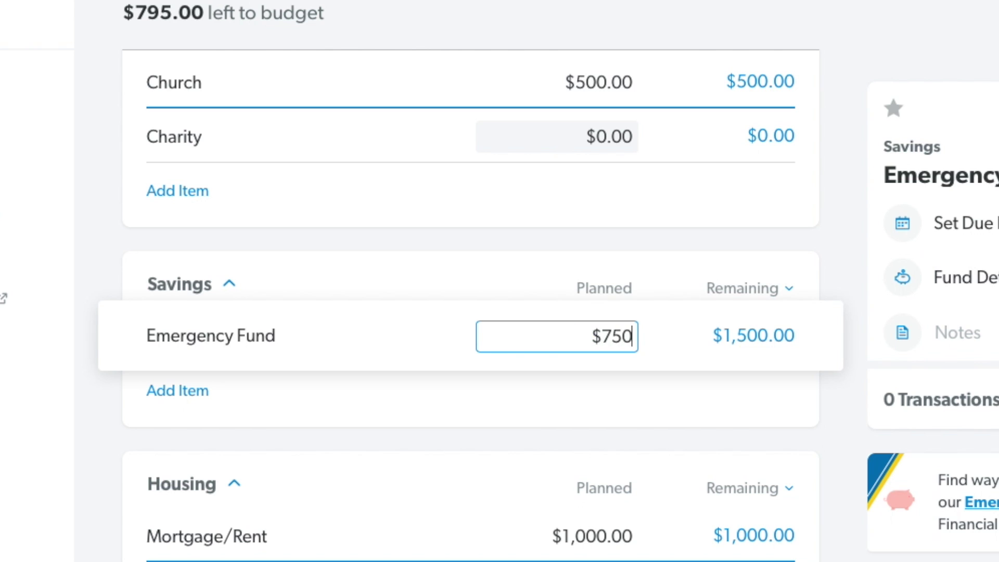
key(Tab)
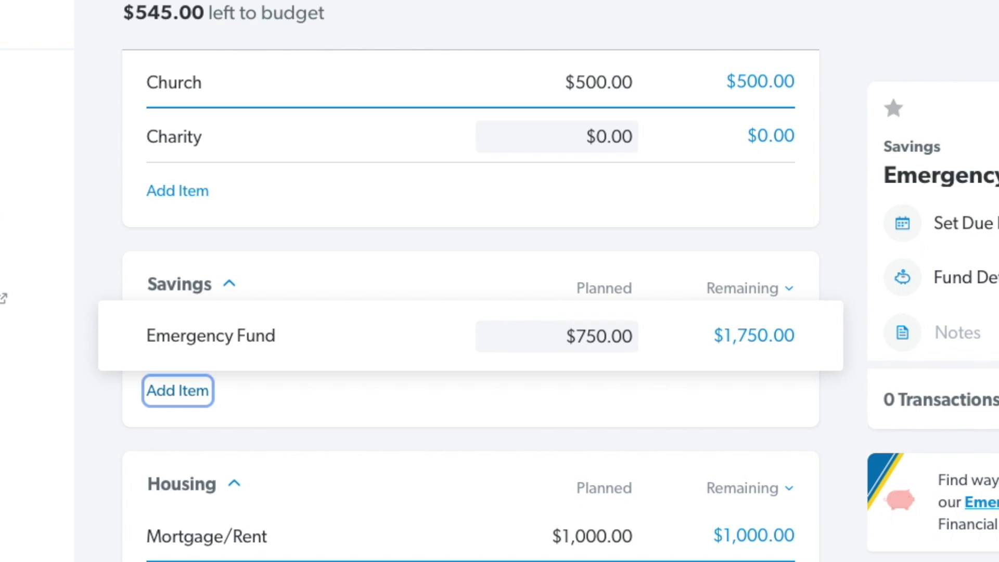
click(96, 498)
scroll(96, 499, down, 15)
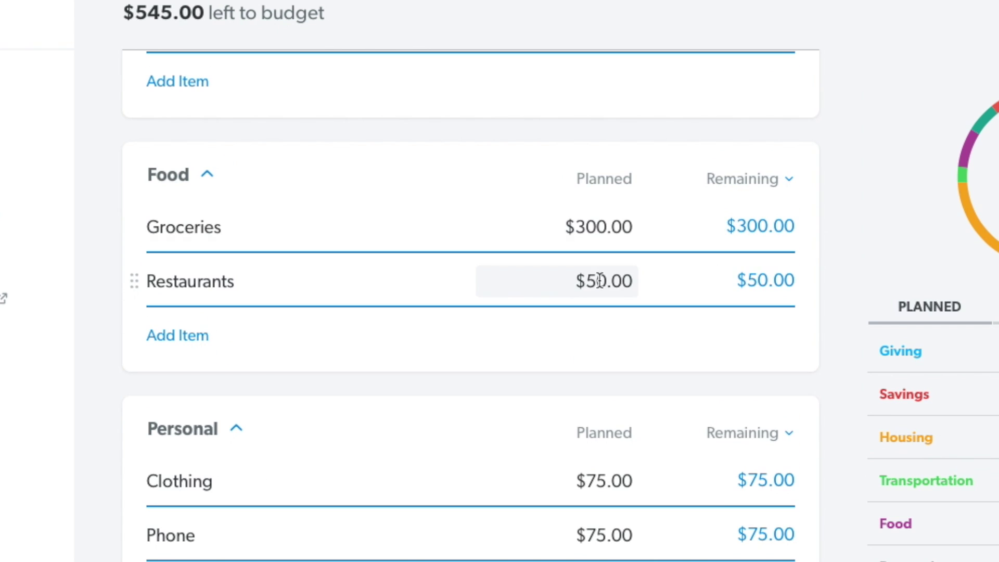
click(599, 281)
text(100)
key(Tab)
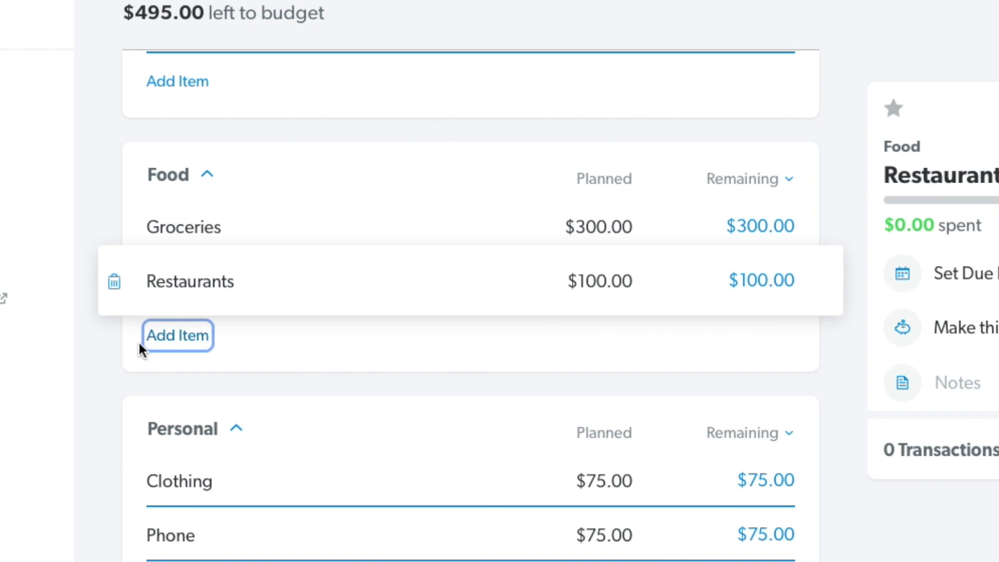
click(73, 360)
scroll(86, 358, down, 3)
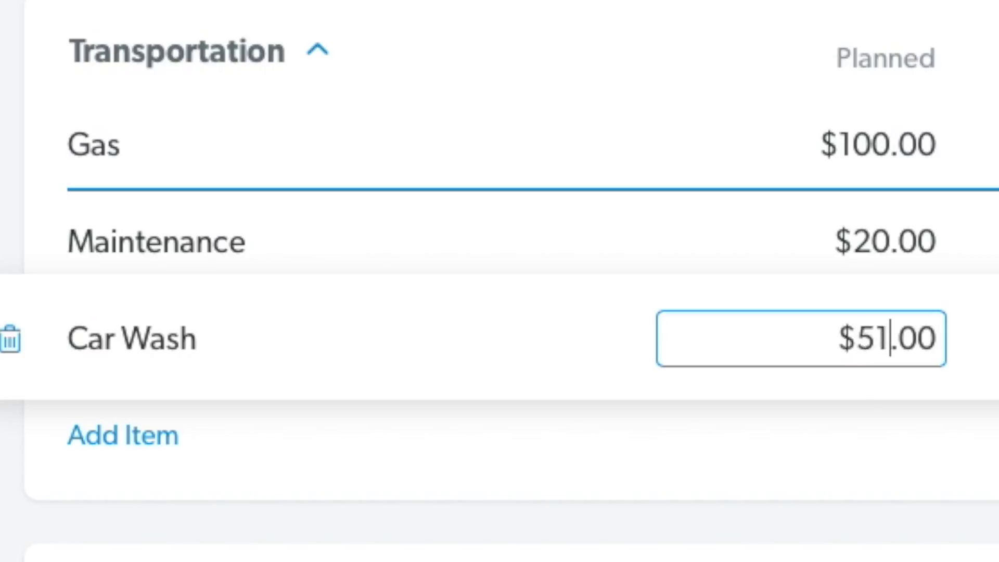
Plan $515 for Car Wash so the full $5,000 income is assigned
text(51.00)
key(Tab)
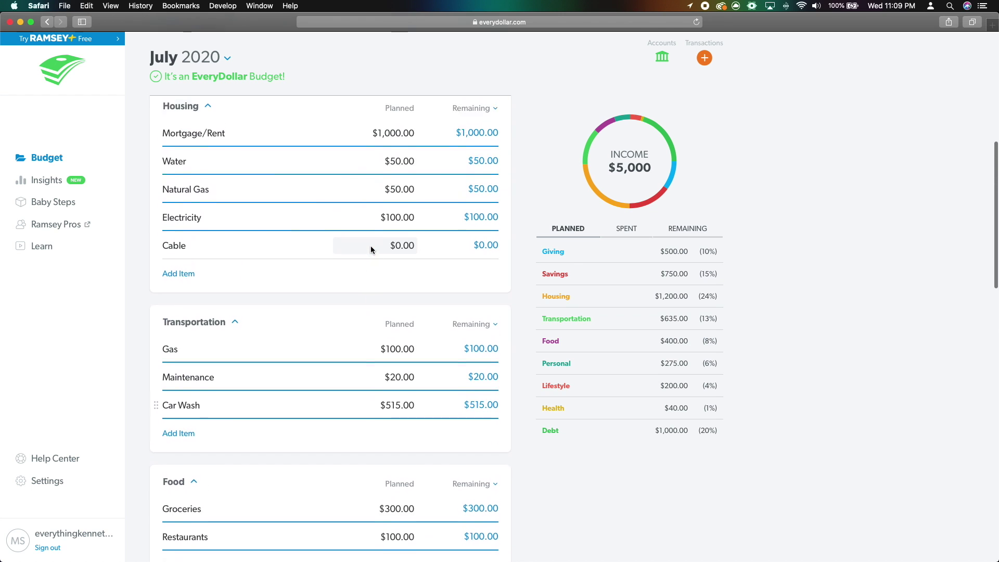
scroll(368, 247, up, 2)
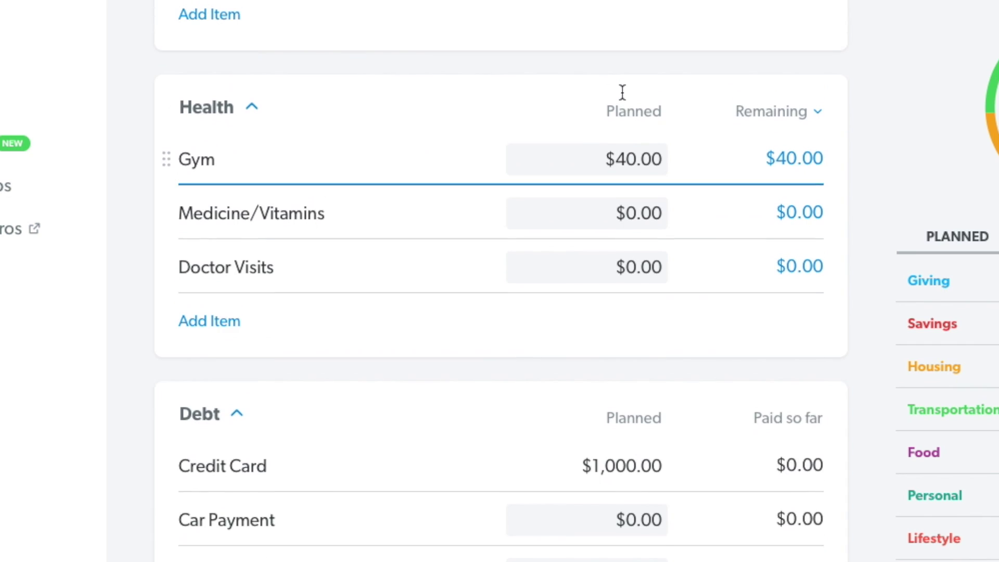
scroll(622, 92, up, 1)
click(625, 220)
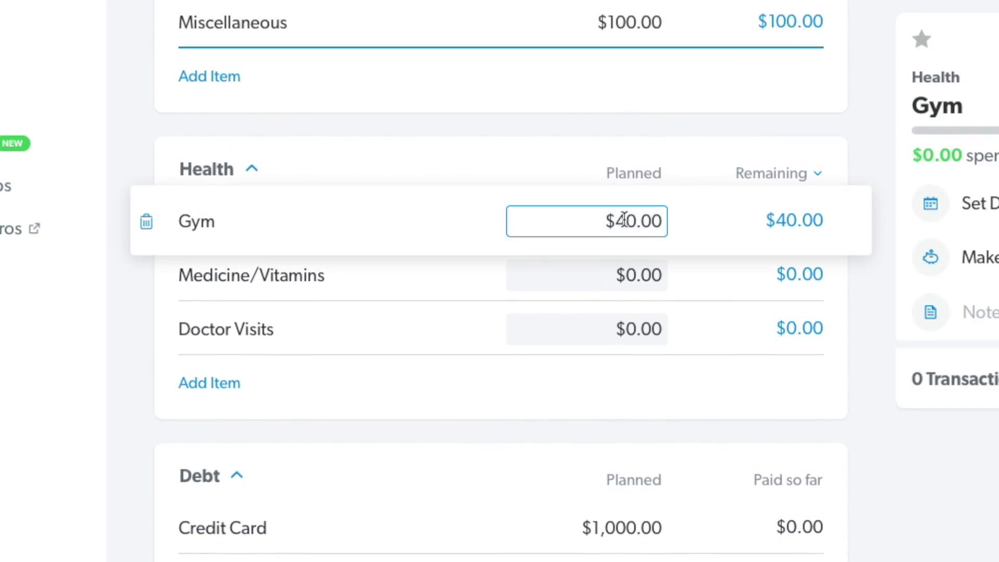
Raise Gym's plan to $50 and cut Clothing from $75 to $65 planned
click(251, 274)
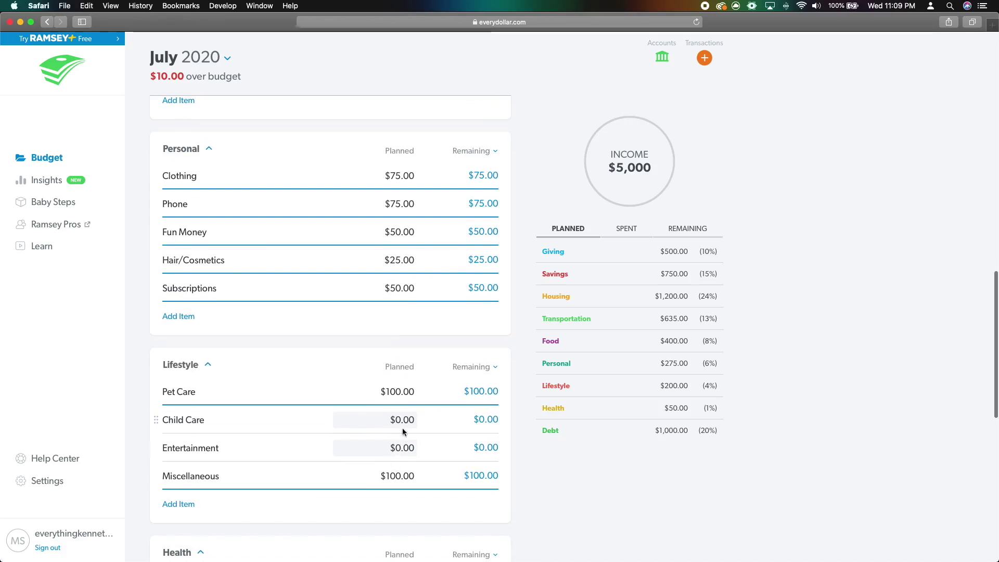
scroll(247, 361, up, 3)
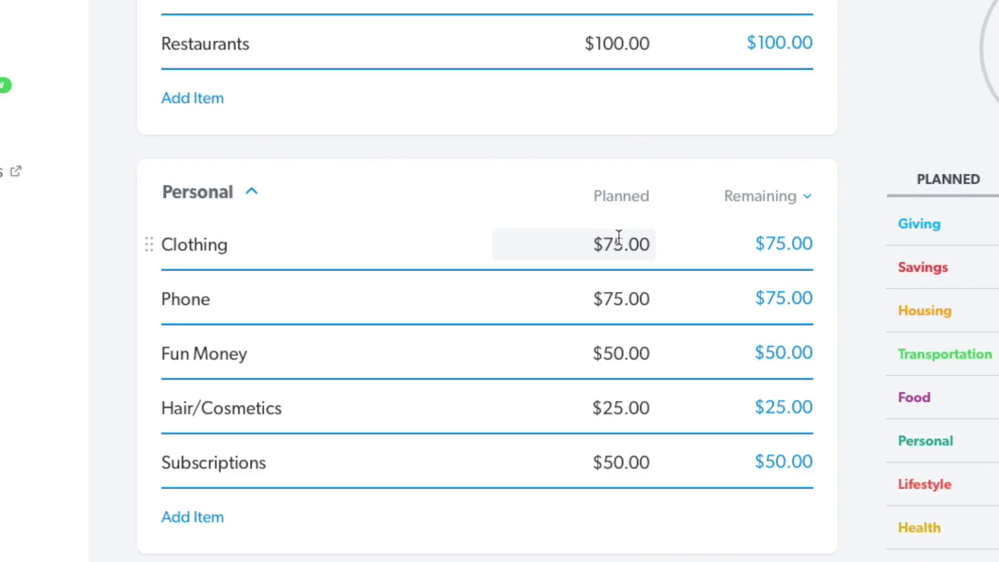
click(398, 260)
text(6)
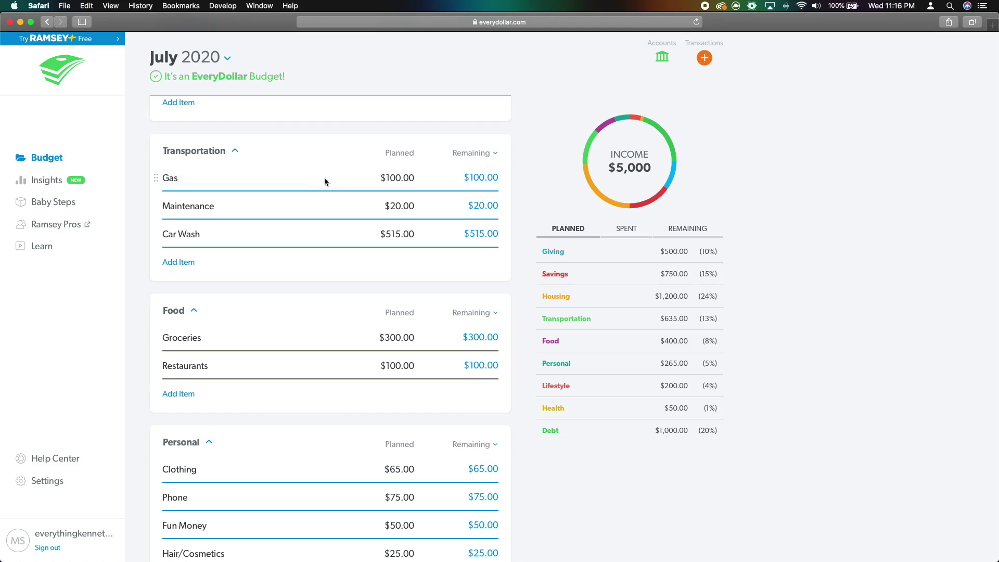
click(320, 179)
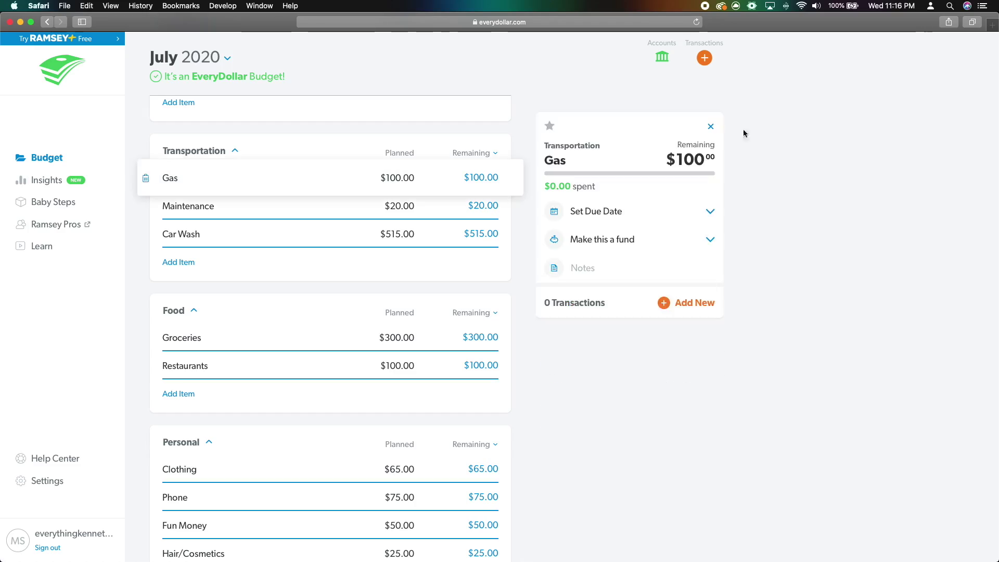
Add Gas and Groceries to the Favorites group
scroll(551, 129, up, 2)
click(398, 172)
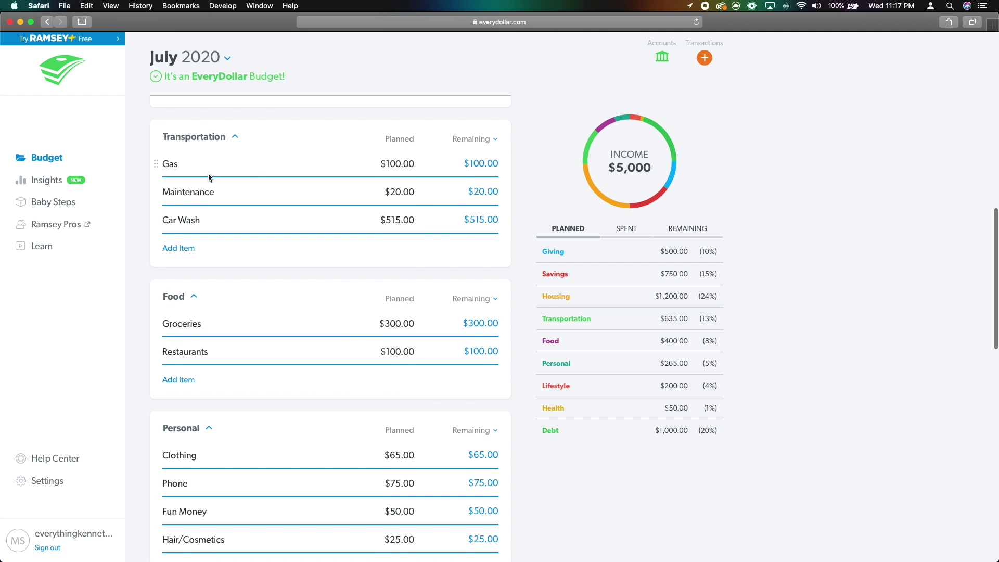
scroll(322, 241, down, 3)
click(332, 208)
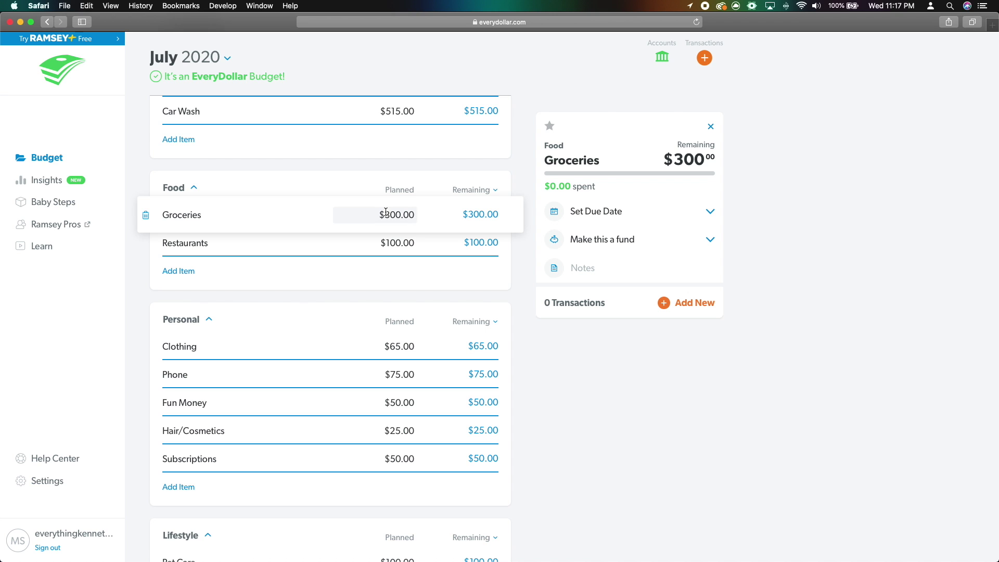
click(551, 130)
click(517, 245)
Add Car Wash to Favorites and switch Giving's second column from Remaining to Spent
scroll(409, 280, down, 5)
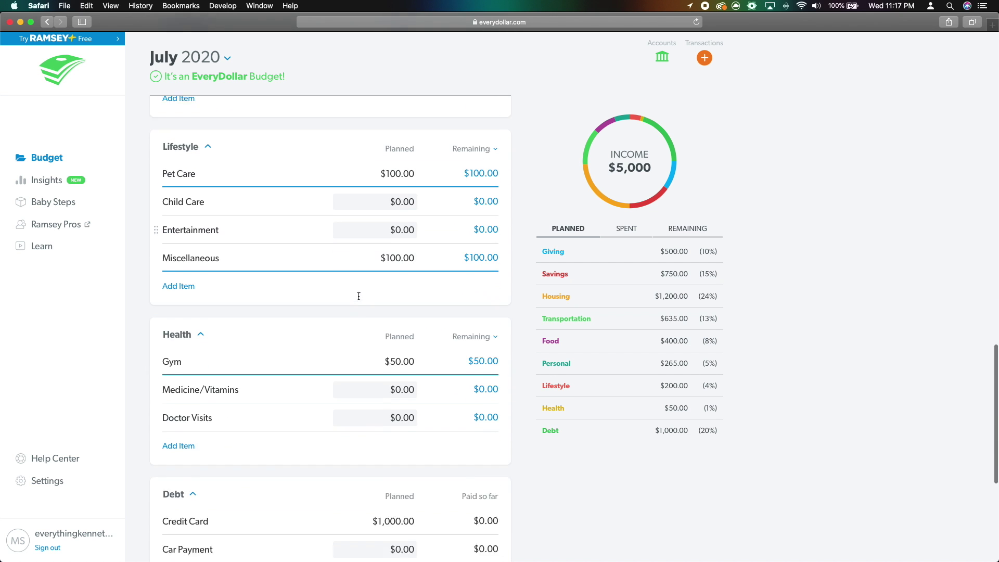
scroll(356, 296, up, 10)
click(307, 335)
click(549, 126)
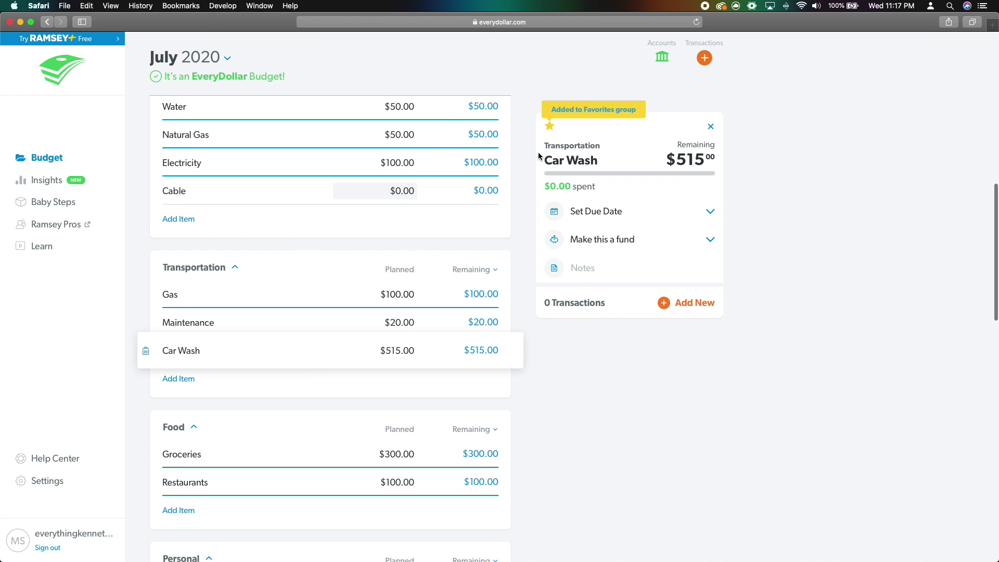
scroll(515, 221, up, 10)
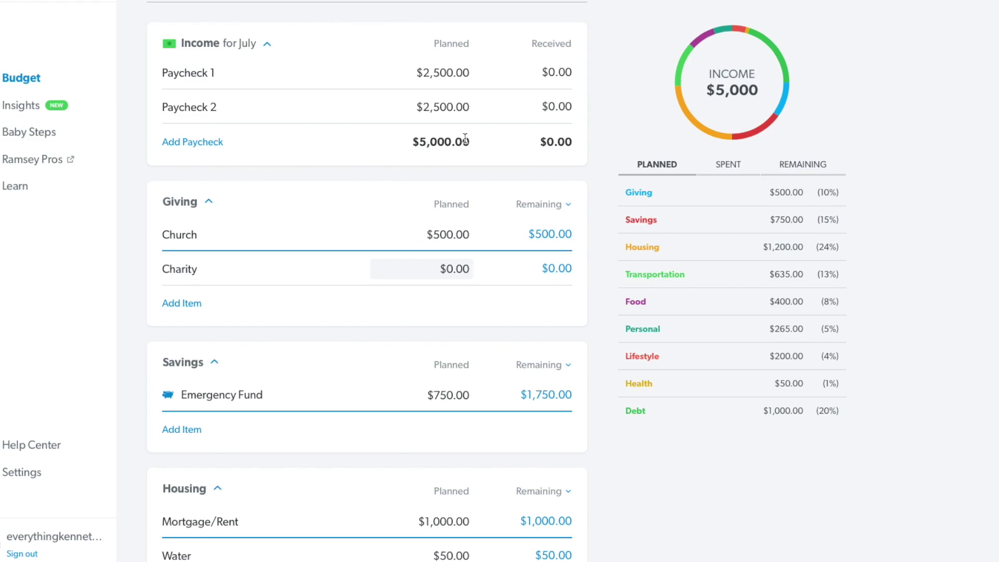
click(556, 370)
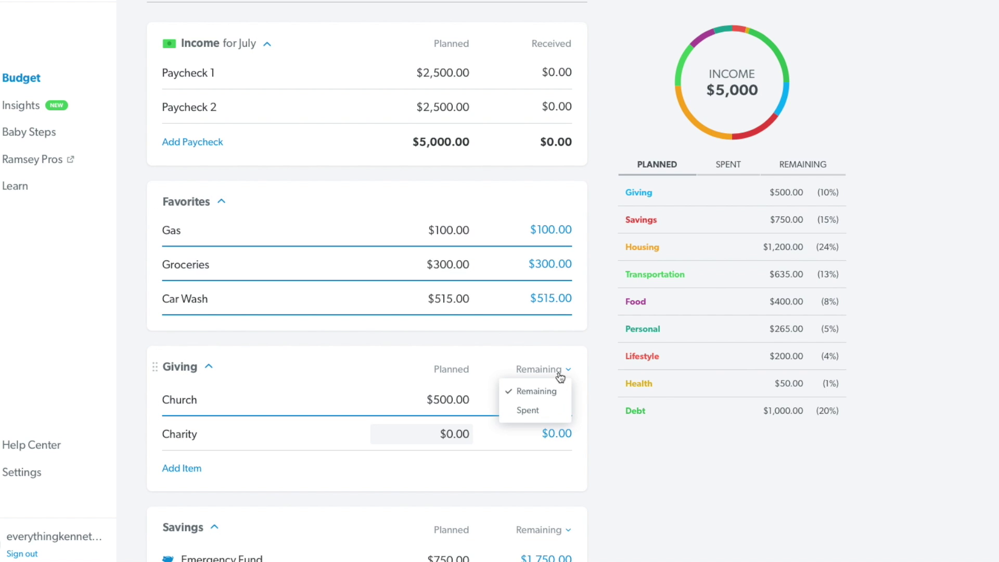
click(552, 409)
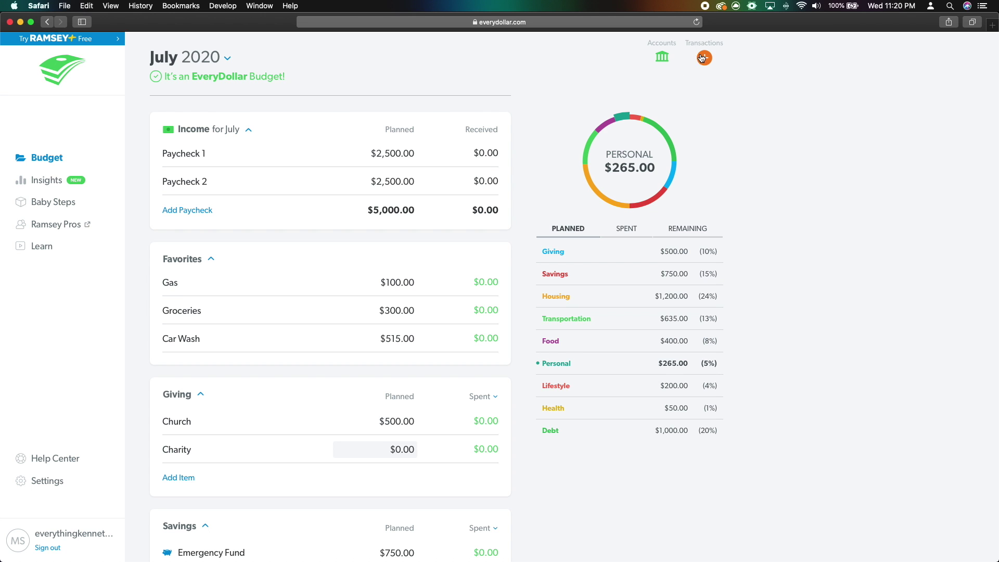
Record a $2,500 income transaction tracked as received for Paycheck 1
click(702, 58)
click(681, 138)
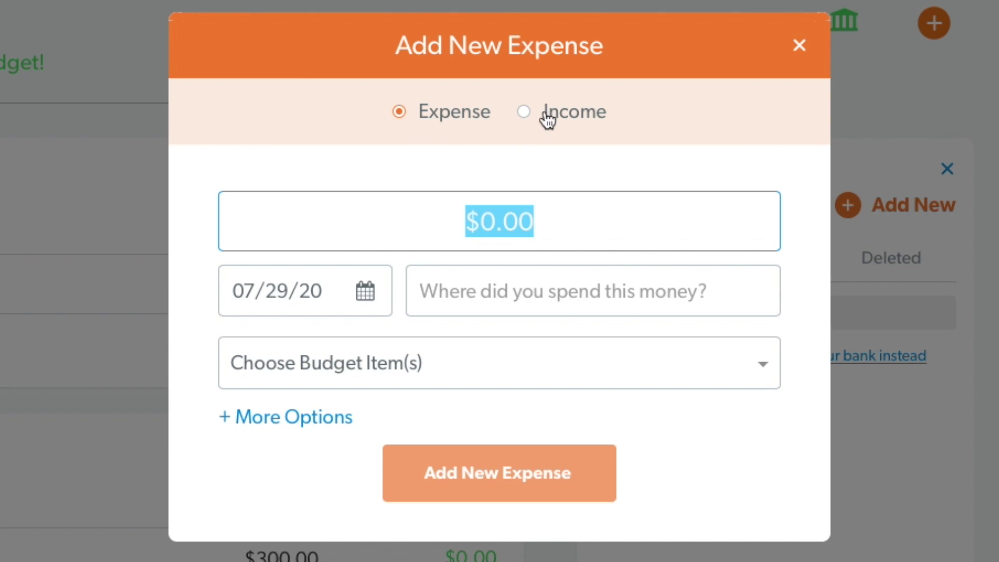
click(545, 113)
text(2500)
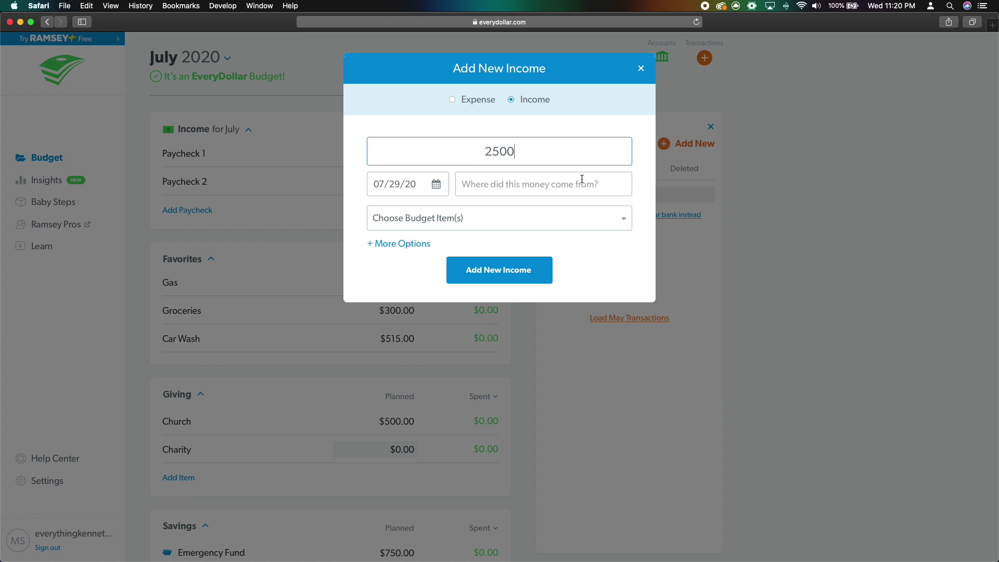
click(478, 224)
click(491, 339)
click(498, 301)
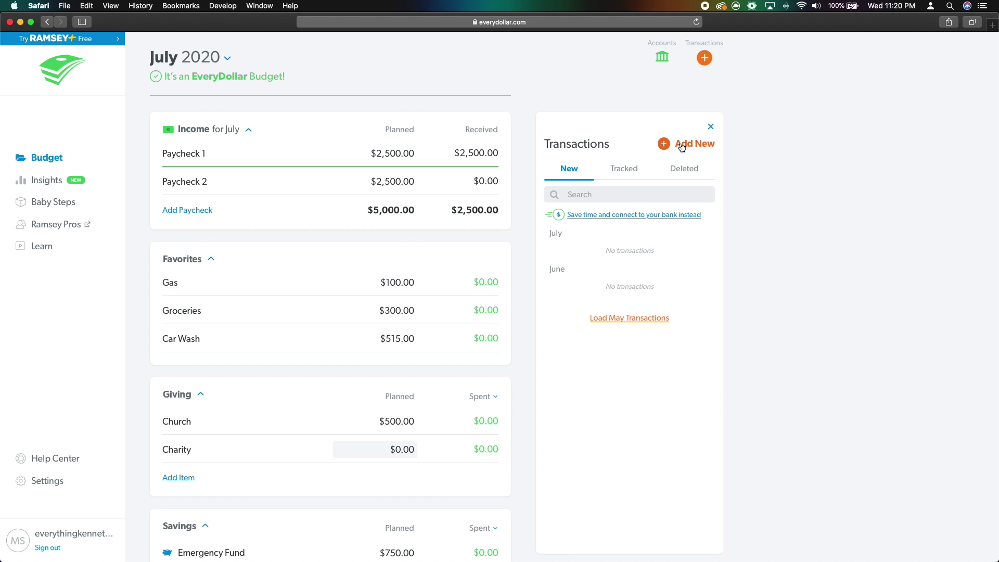
Add a second $2,500 income transaction and track it against Paycheck 2
click(681, 147)
text(2500)
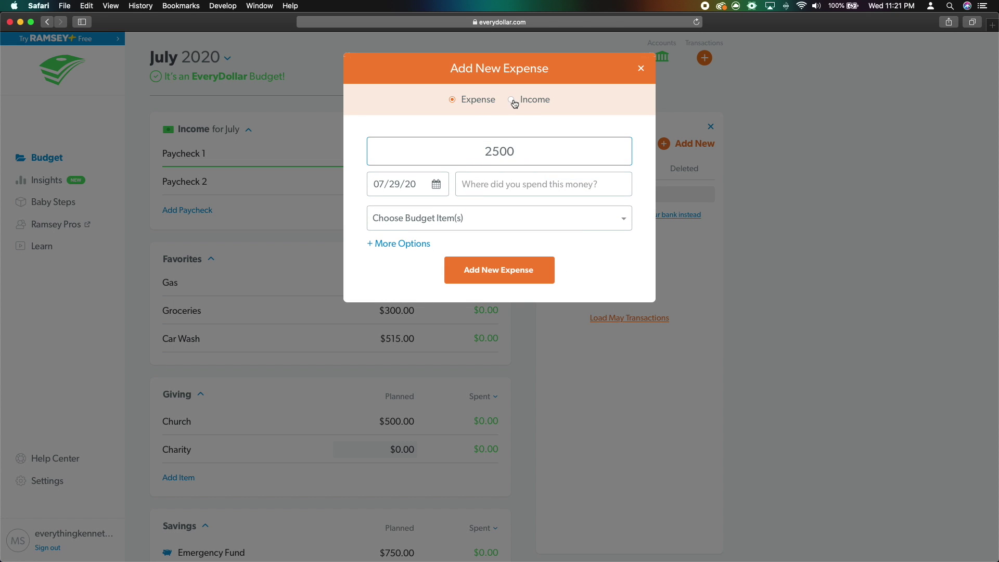
click(511, 99)
click(518, 270)
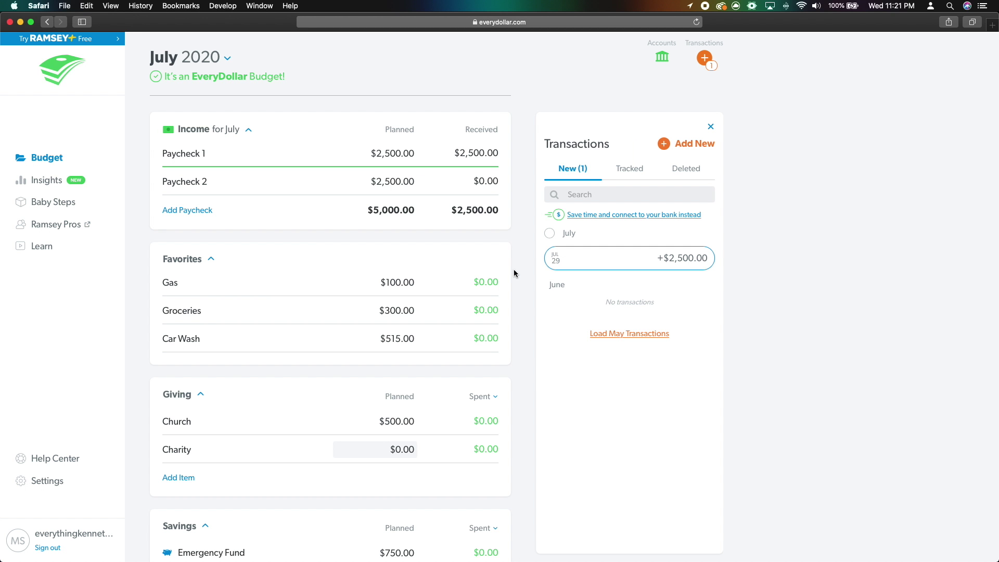
mouse_move(600, 270)
drag(603, 267, 411, 193)
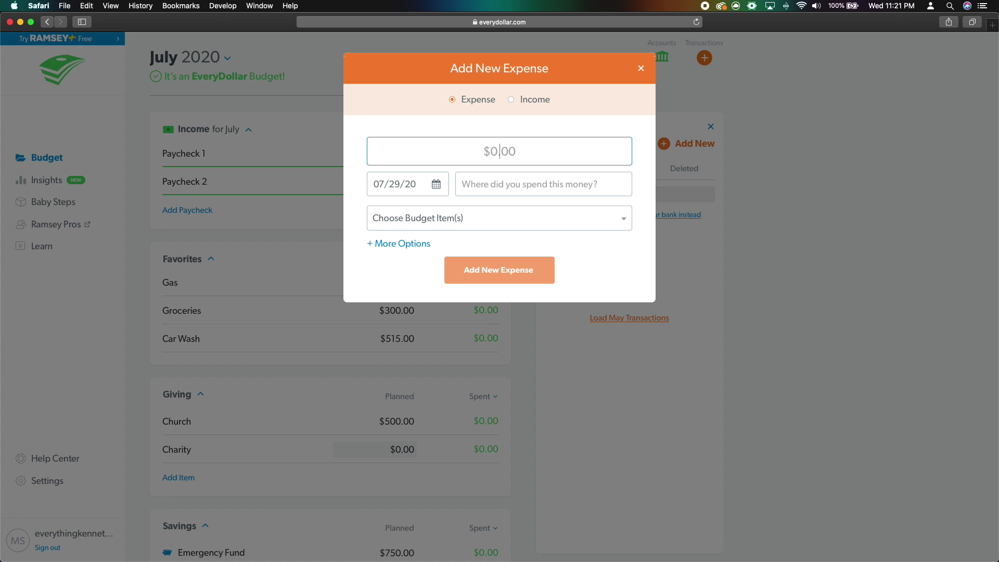
Add three expense transactions of $20, $300 and $50
text(20)
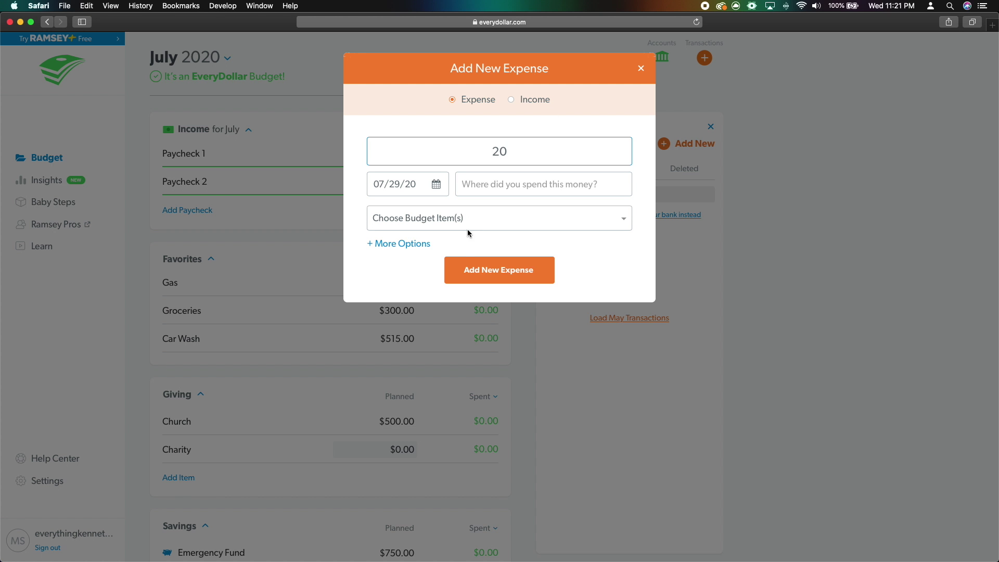
click(513, 271)
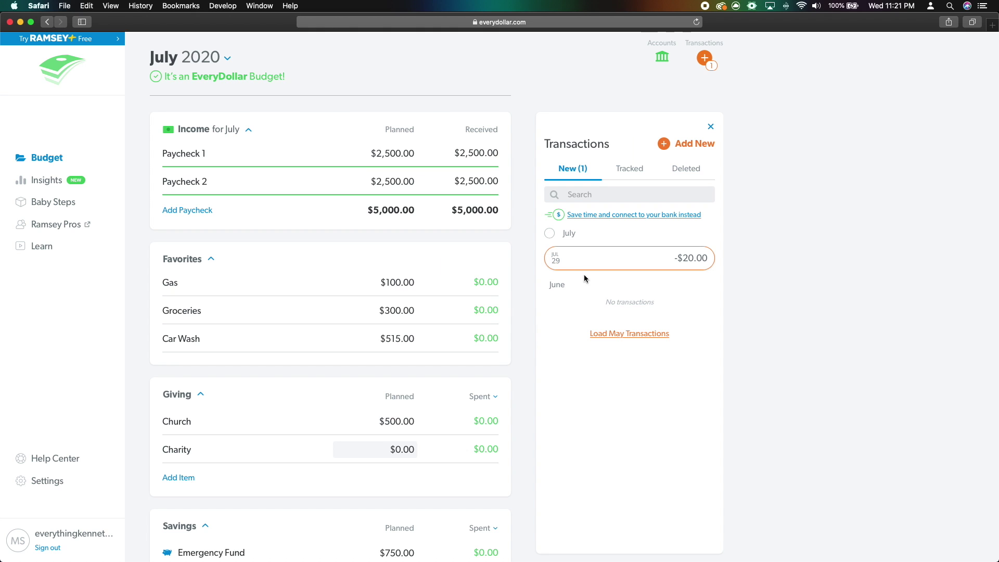
click(677, 147)
text(3)
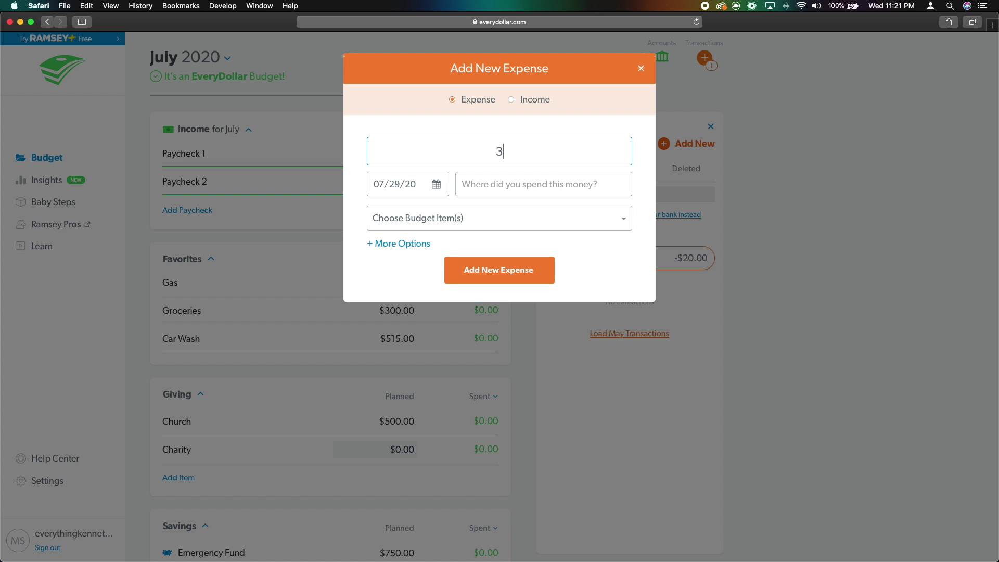
click(484, 270)
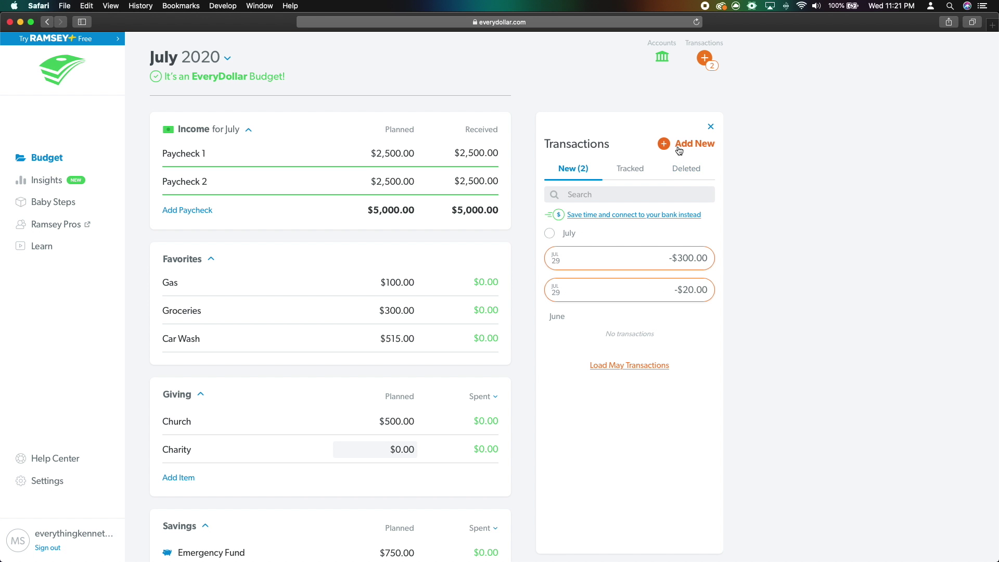
click(679, 150)
text(50)
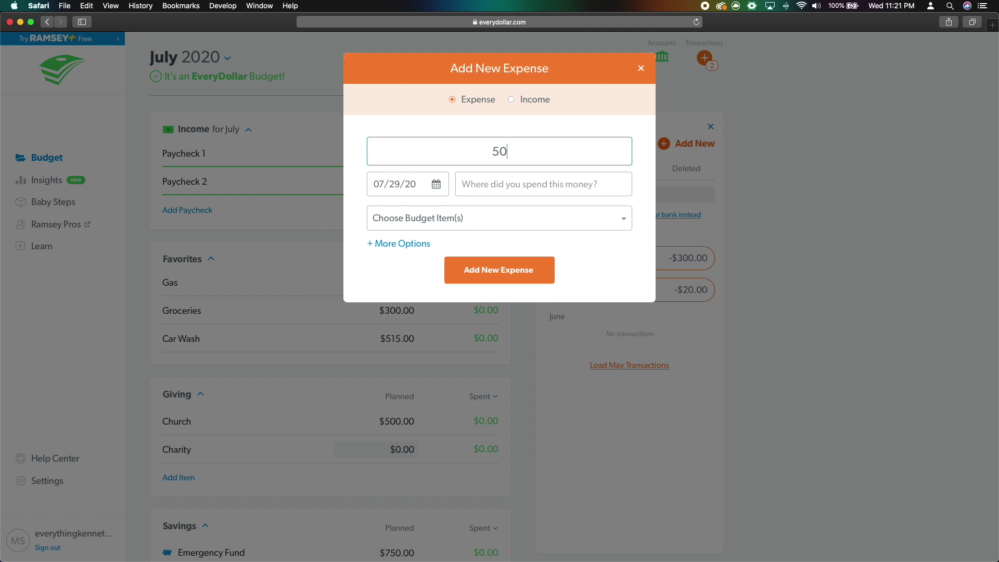
click(503, 280)
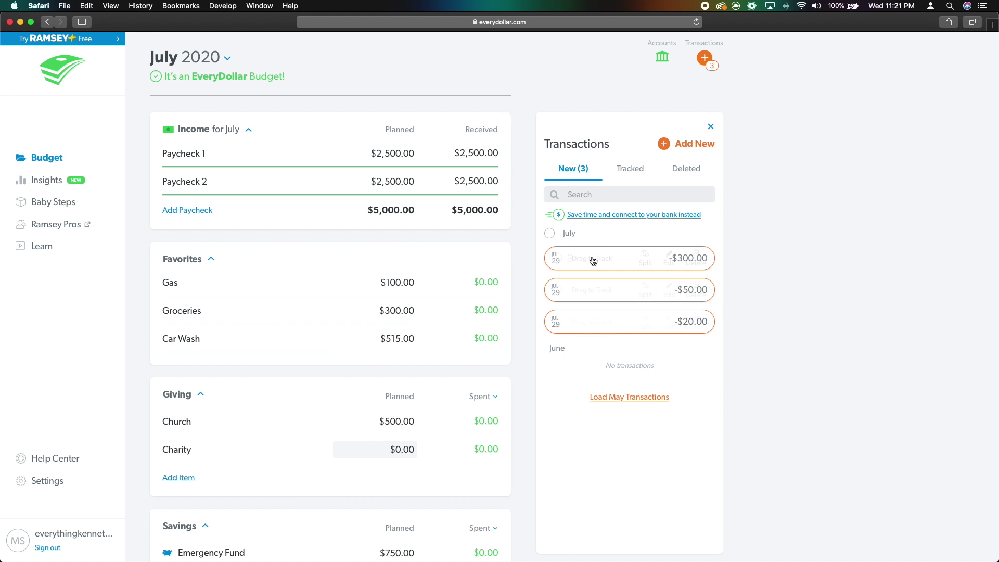
Track the $300 expense to Groceries, $50 to Car Wash and $20 to Gas
drag(588, 258, 333, 304)
drag(633, 254, 430, 336)
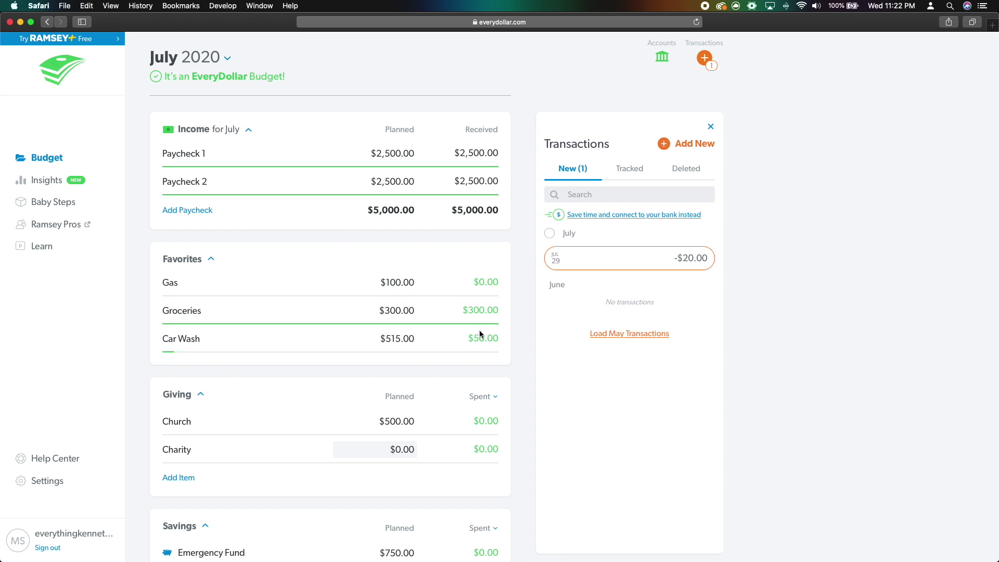
drag(549, 259, 310, 284)
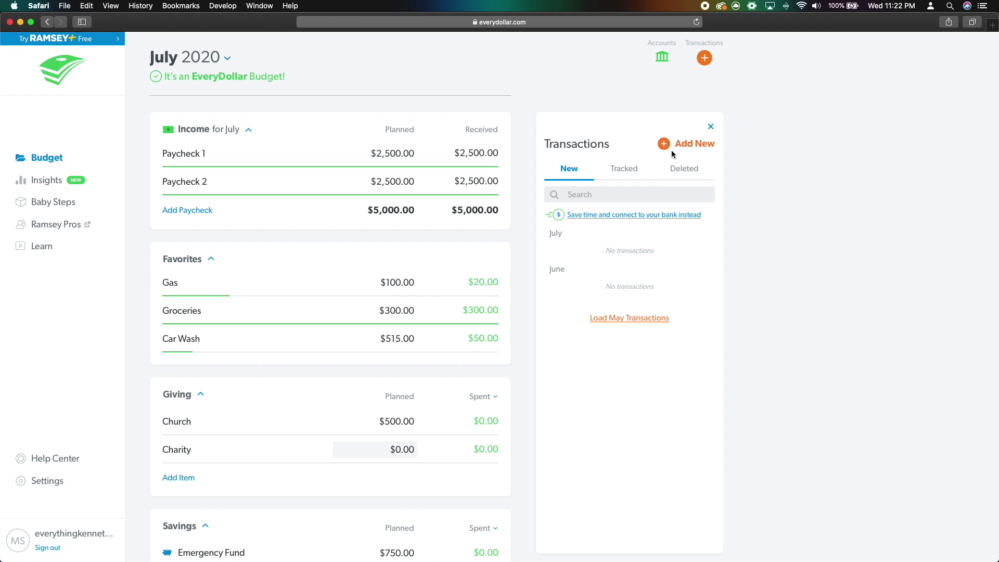
Add a $20 expense tracked to Groceries and raise the Groceries plan to $320
click(671, 145)
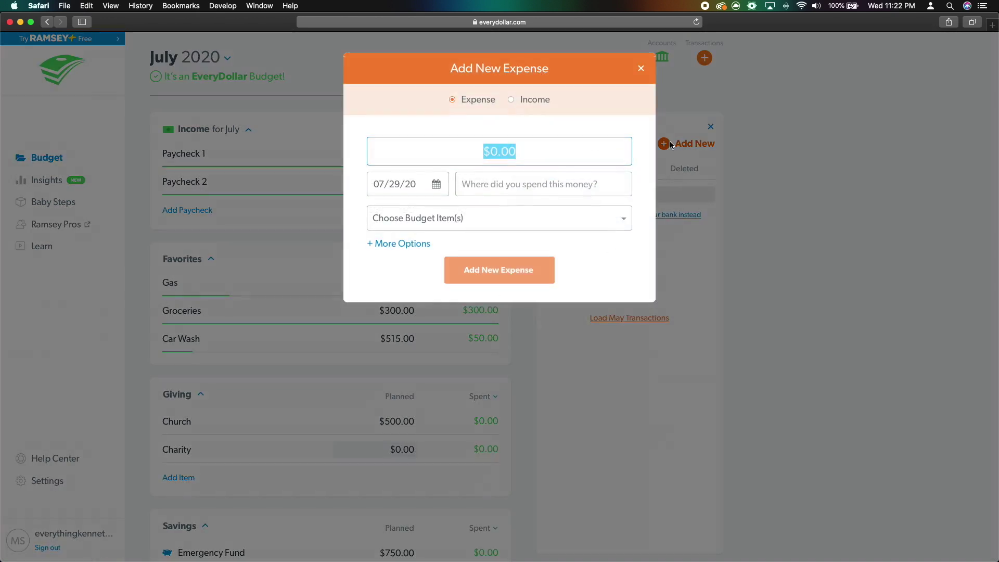
text(20)
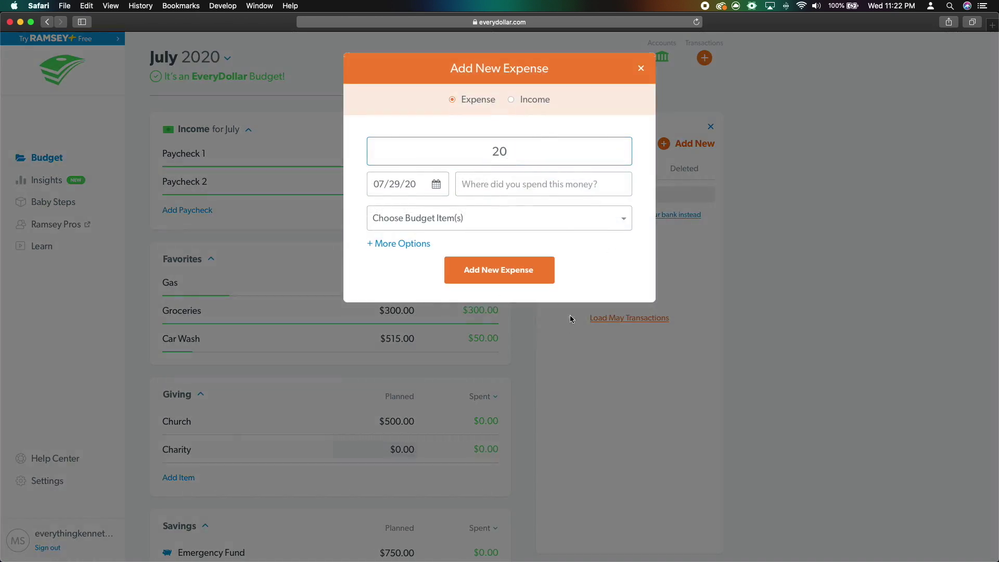
key(Return)
drag(609, 259, 312, 315)
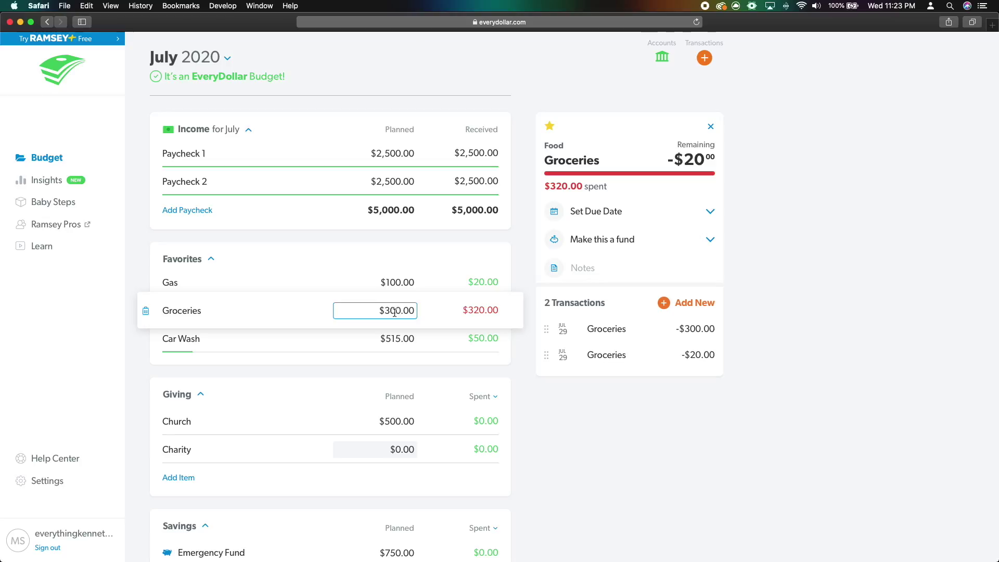
key(Tab)
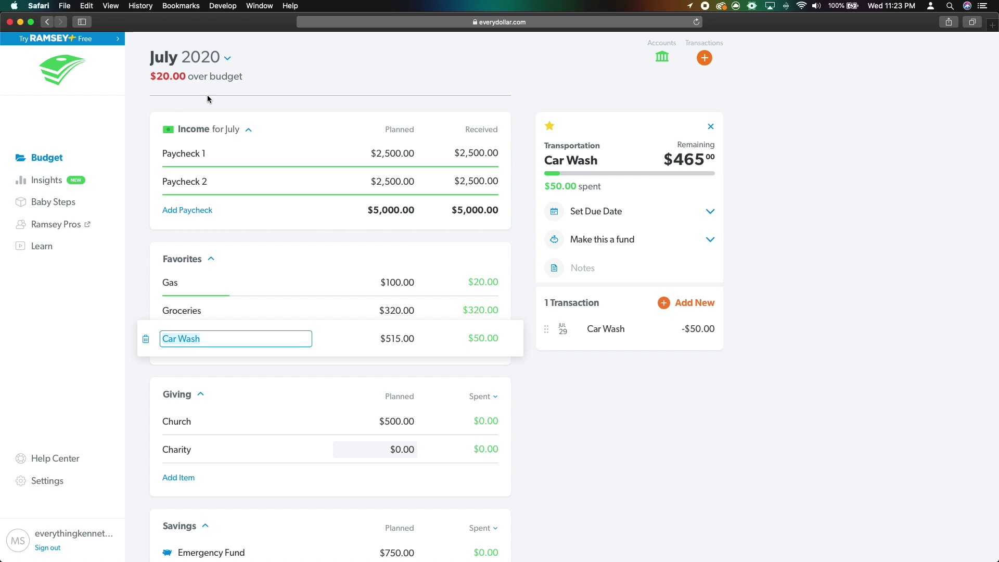
click(143, 262)
scroll(144, 262, down, 2)
Lower the Restaurants planned amount from $100 to $80
scroll(388, 329, down, 3)
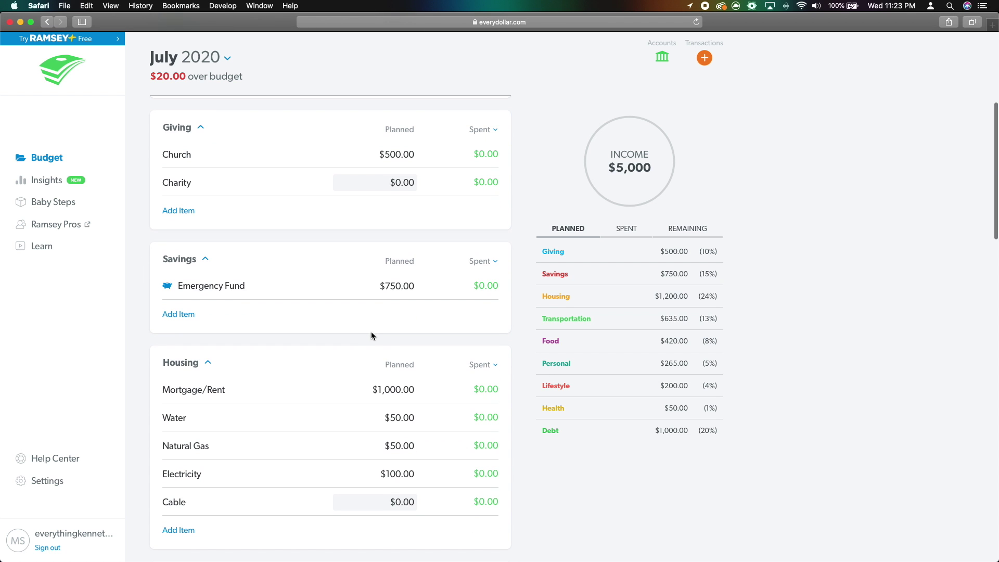
scroll(398, 322, down, 1)
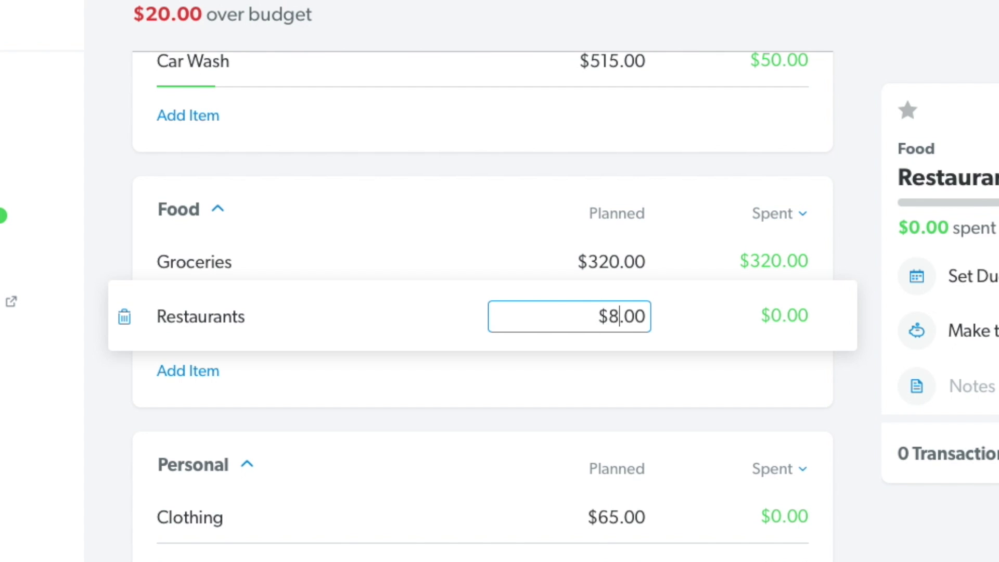
key(Tab)
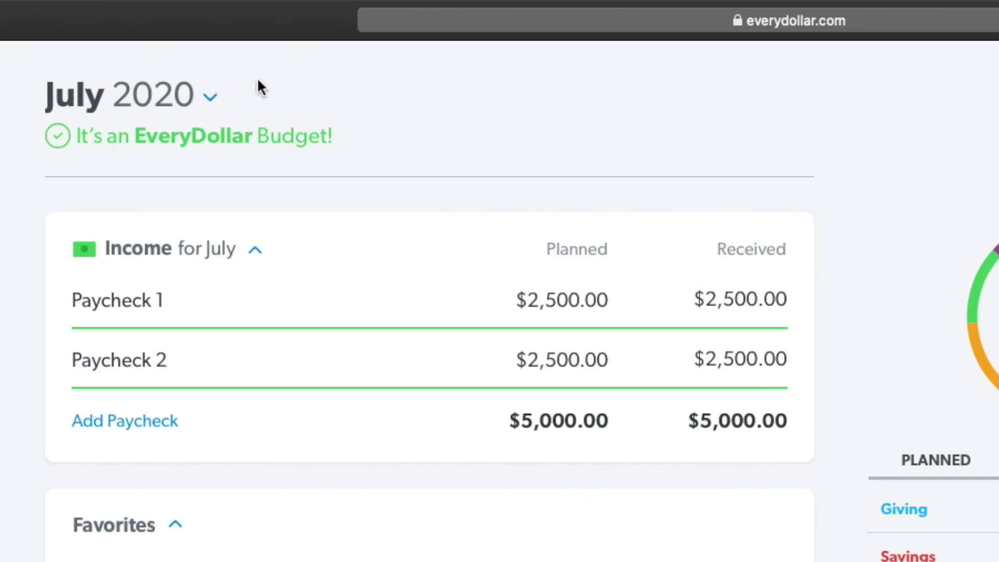
click(133, 100)
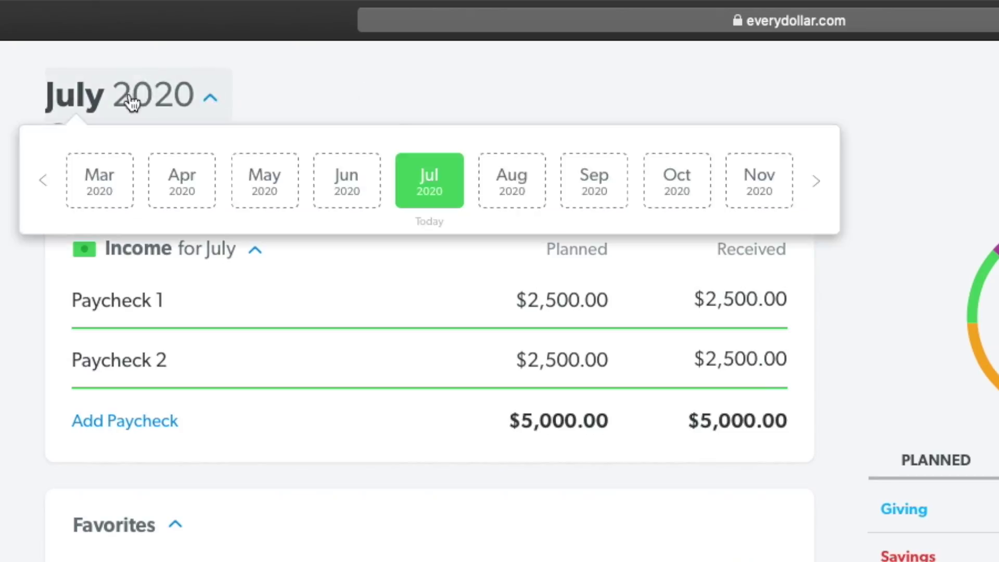
Switch to Aug 2020 and create its budget by copying July's plan
click(514, 181)
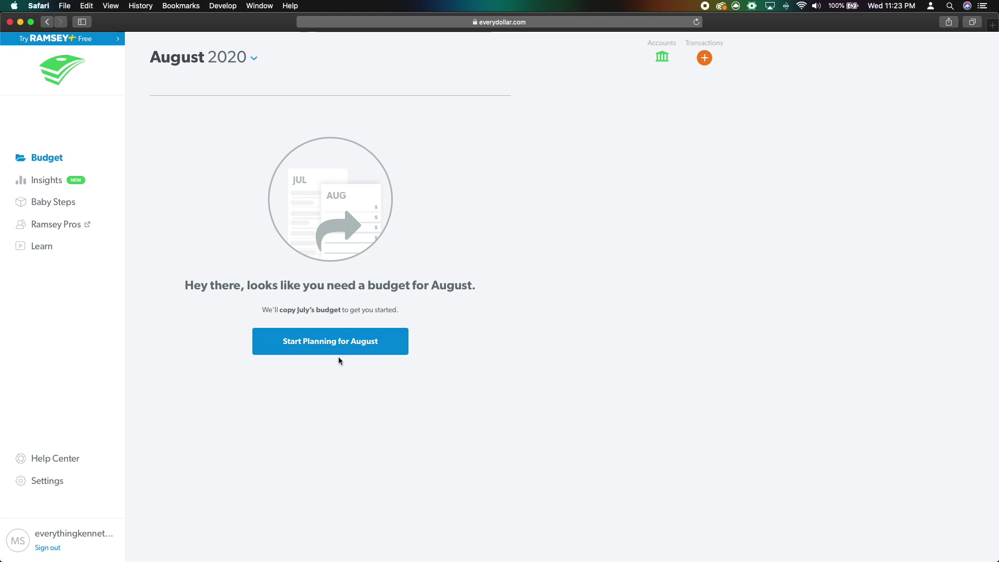
click(392, 345)
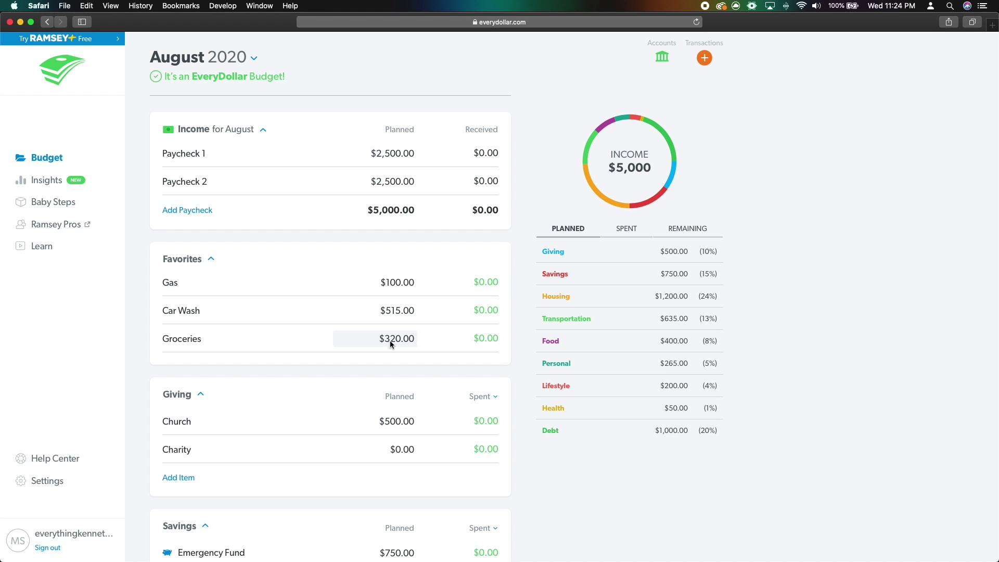